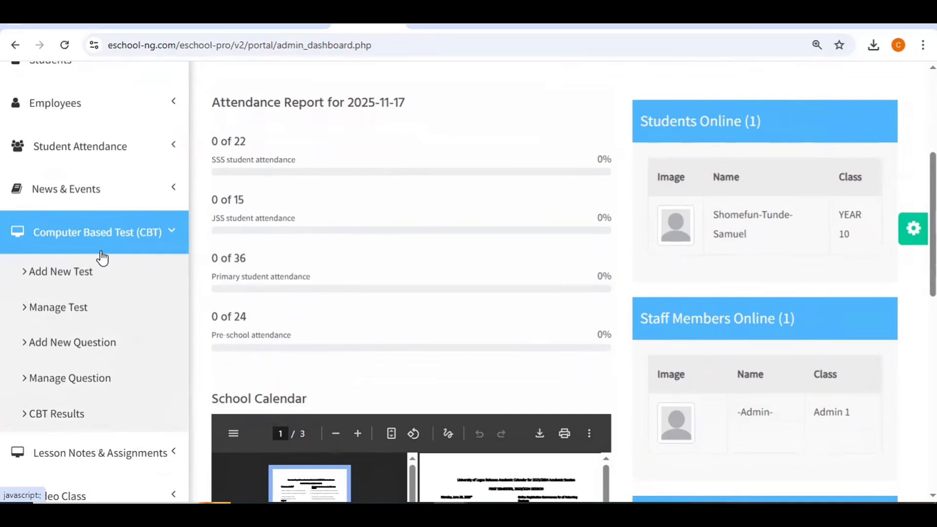
Open the form for adding a new computer-based test with batch questions
left_click(64, 282)
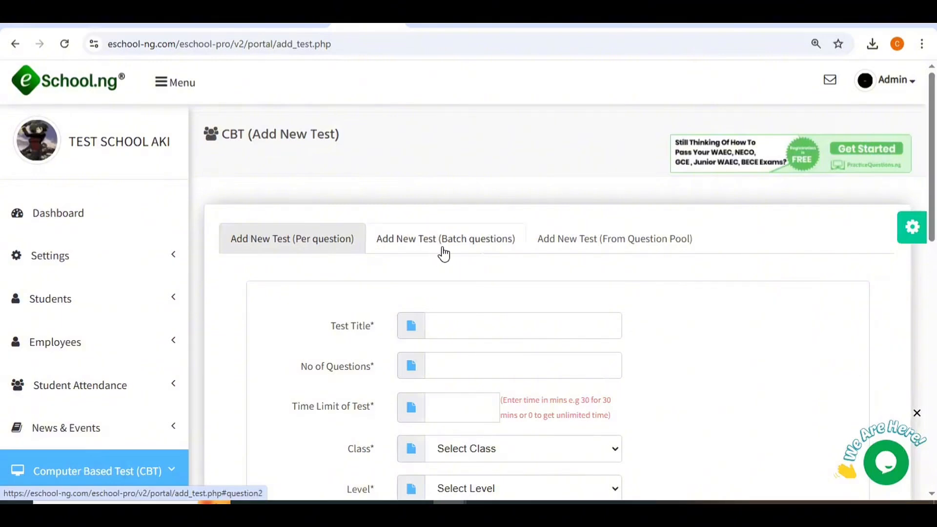
left_click(463, 245)
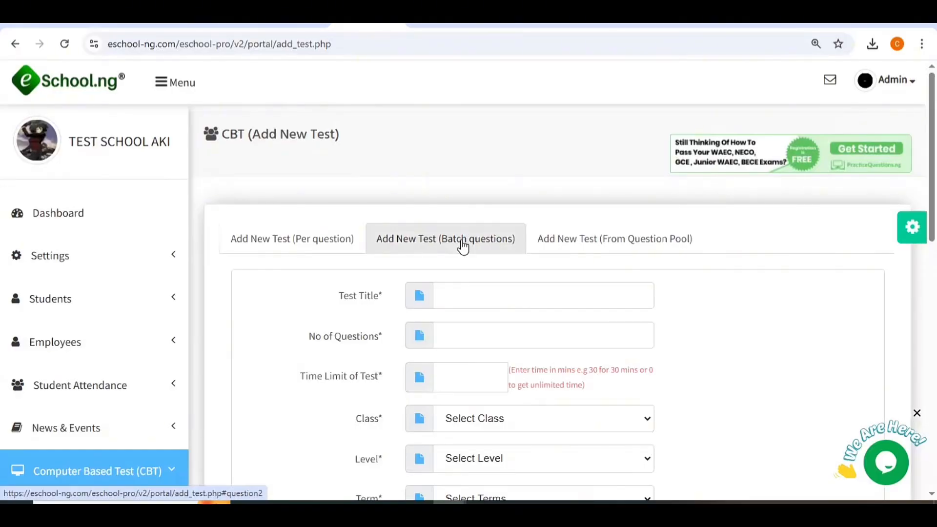
scroll(491, 338, "down", 1)
scroll(491, 337, "down", 3)
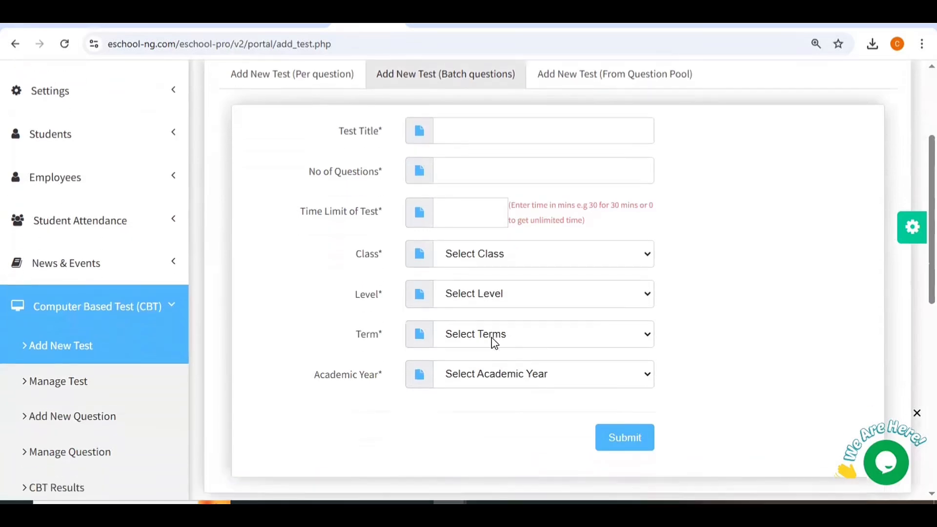
scroll(492, 339, "up", 5)
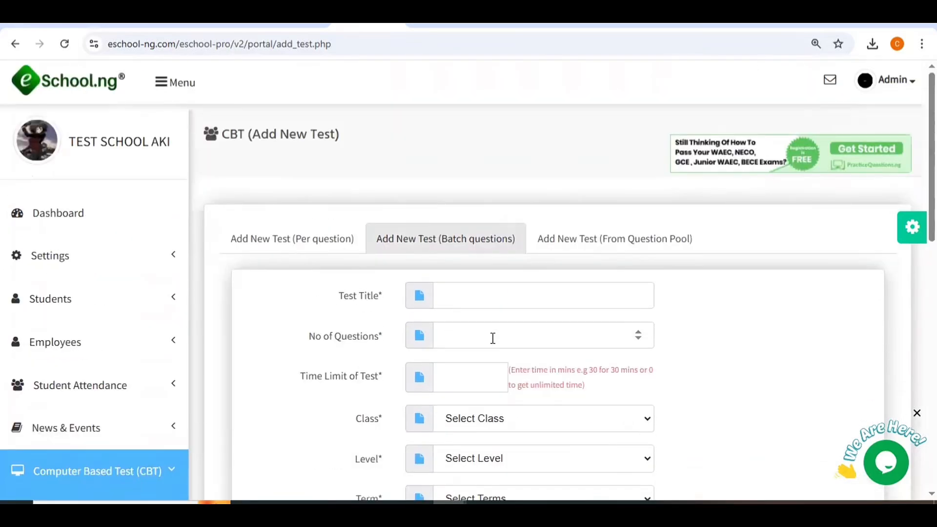
Enter FIRST TERM EXAMINATION as the test title
left_click(449, 288)
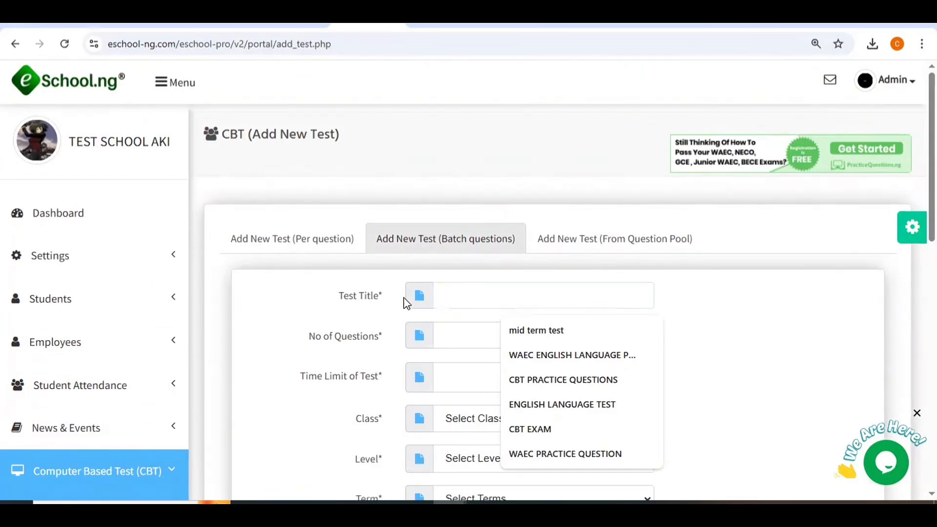
type("f")
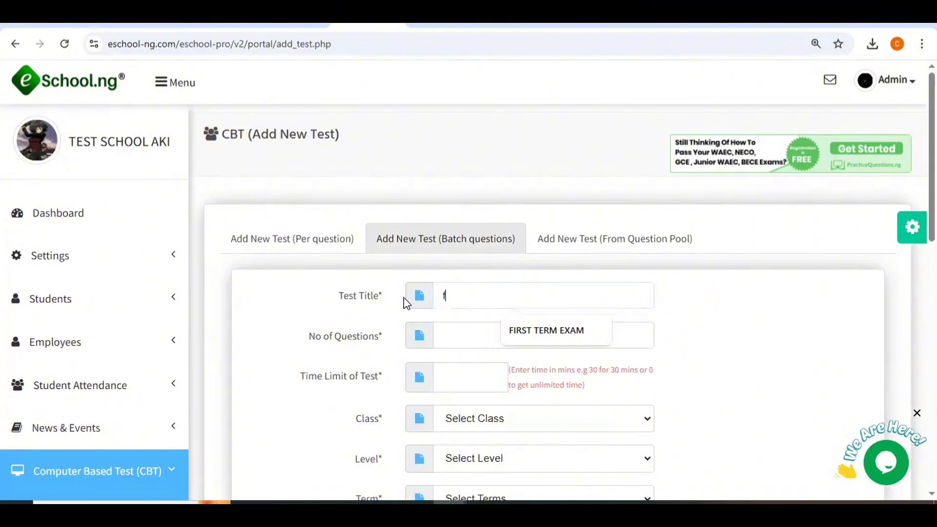
key("BackSpace")
type("FIRST TERM EXAMINATION")
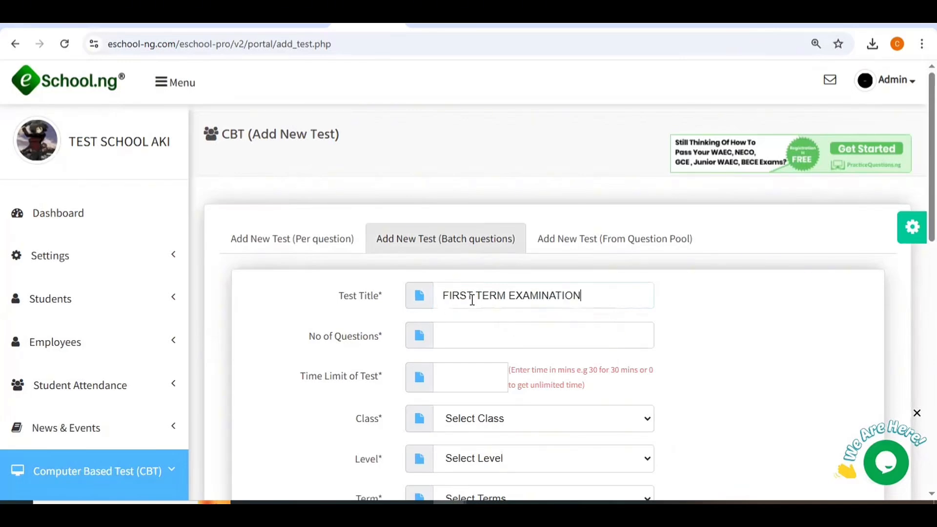
Set the number of questions to 0 and the test's time limit to 30 minutes
left_click(473, 327)
type("2")
scroll(504, 331, "down", 2)
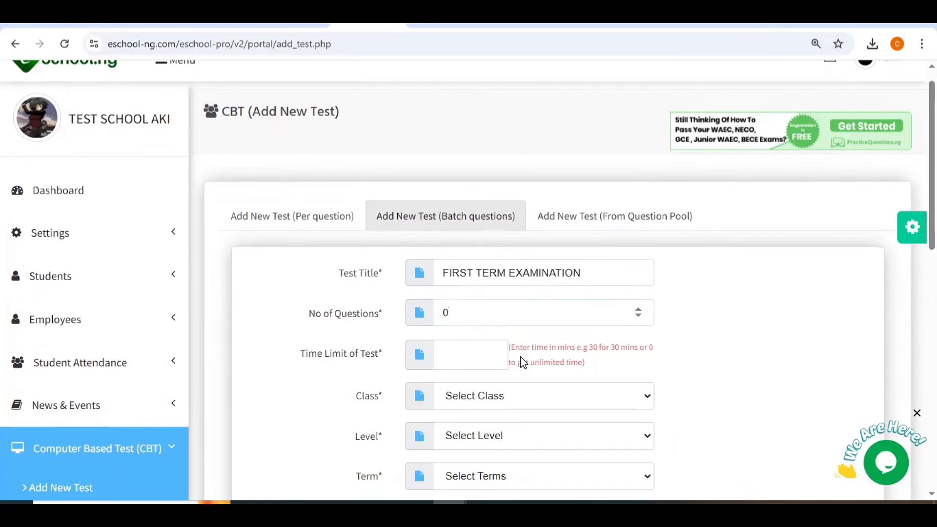
left_click(479, 353)
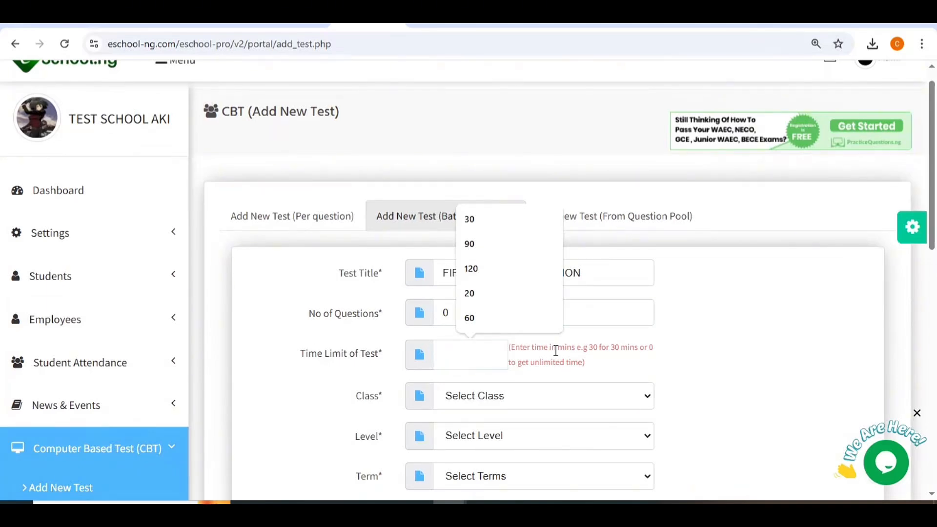
left_click(618, 362)
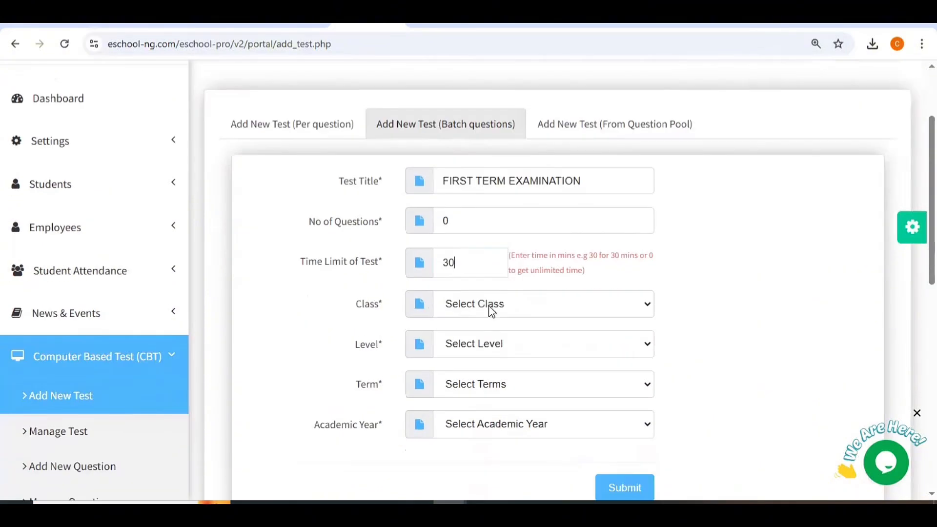
Set the test's class to YEAR 10-12 and its level to 10
left_click(490, 308)
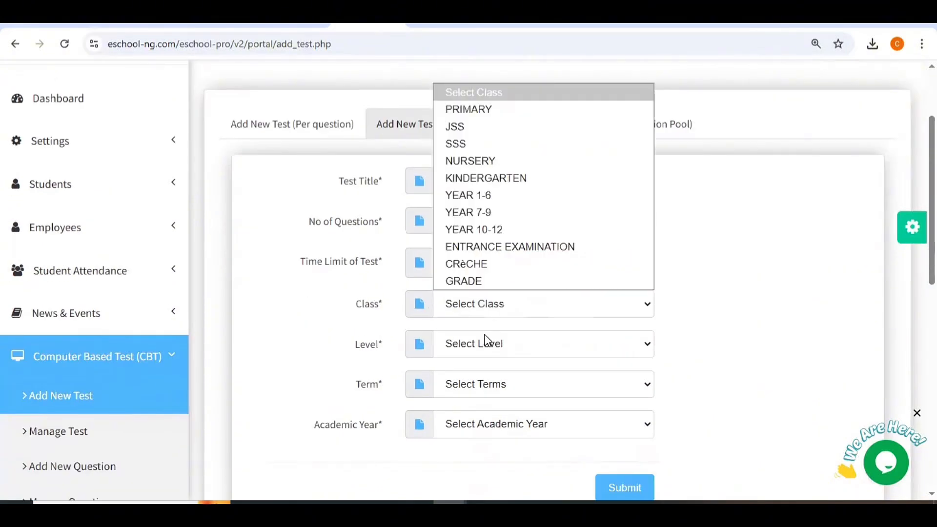
left_click(492, 312)
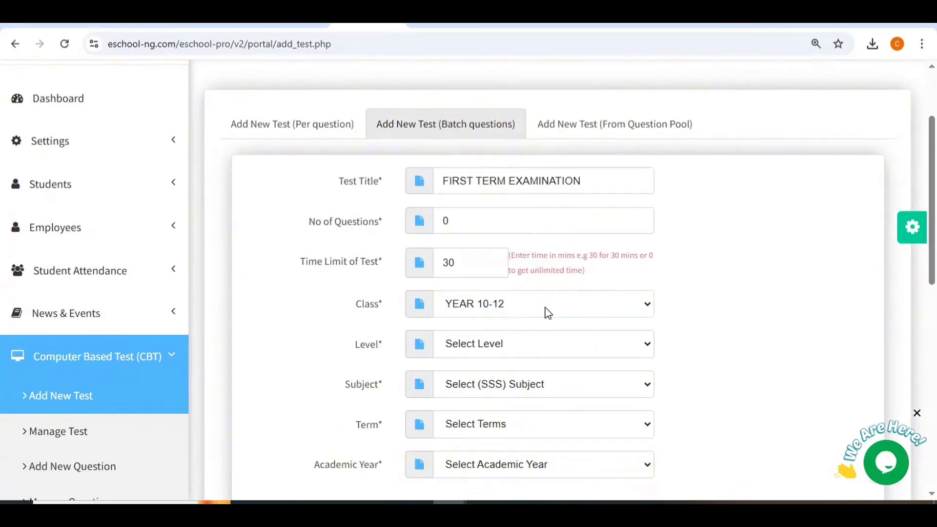
left_click(549, 313)
left_click(548, 313)
left_click(535, 337)
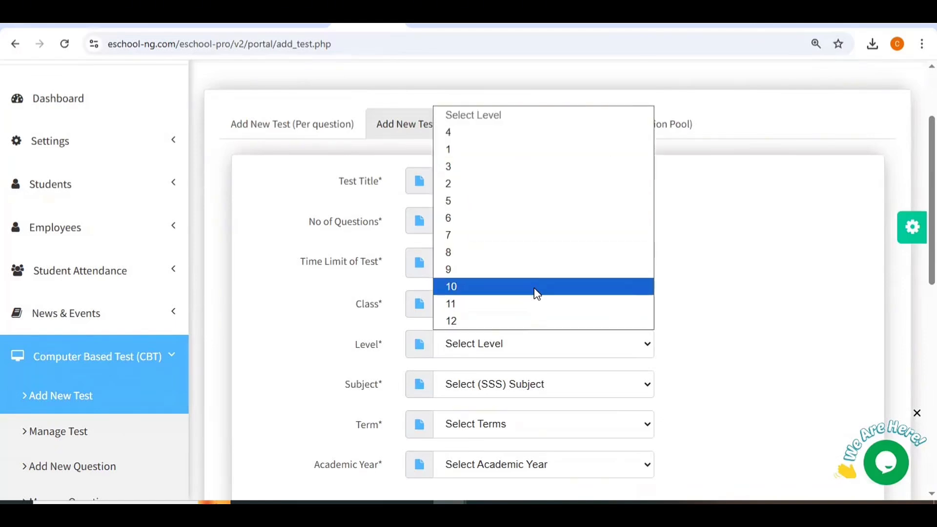
left_click(535, 289)
Choose English as the test's subject and First as its term
scroll(523, 361, "down", 1)
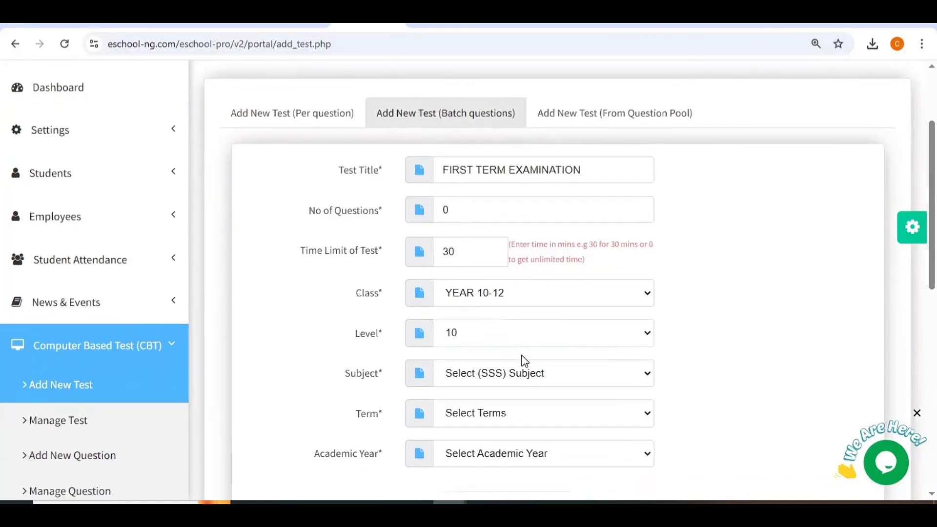
scroll(525, 361, "down", 1)
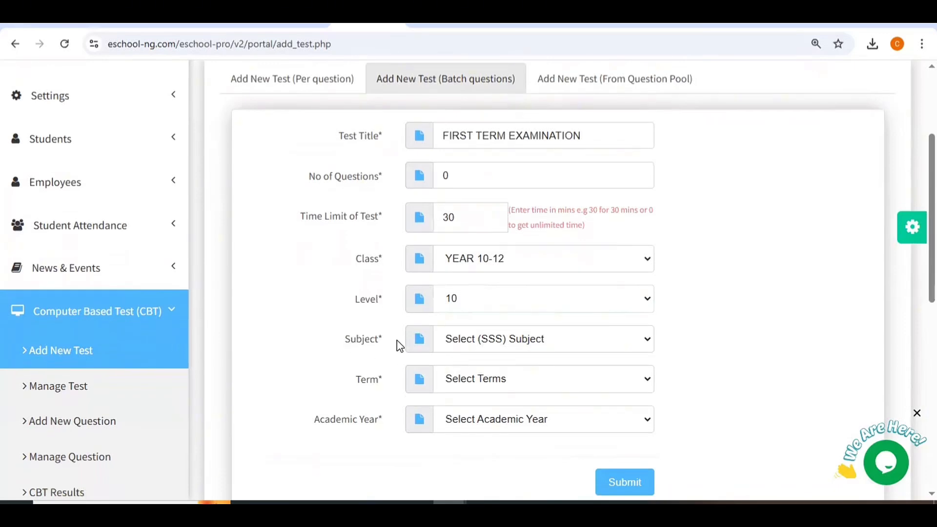
left_click(570, 330)
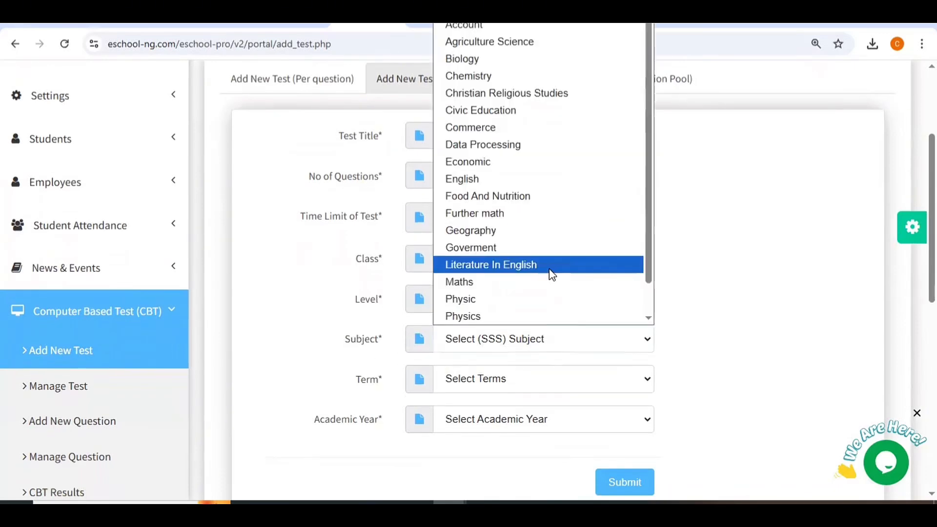
left_click(543, 184)
scroll(561, 344, "down", 1)
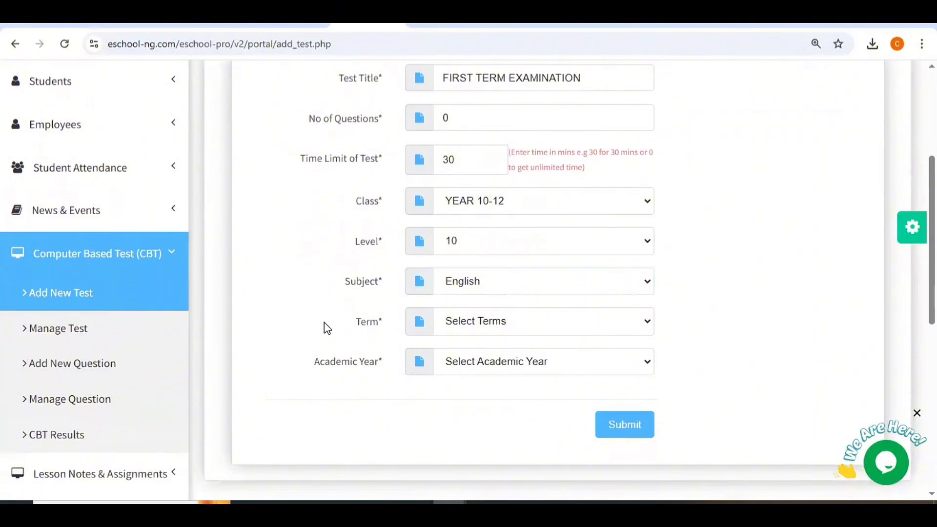
left_click(471, 321)
left_click(473, 364)
Set the academic year to 2025/2026 and submit the new test's details
left_click(473, 367)
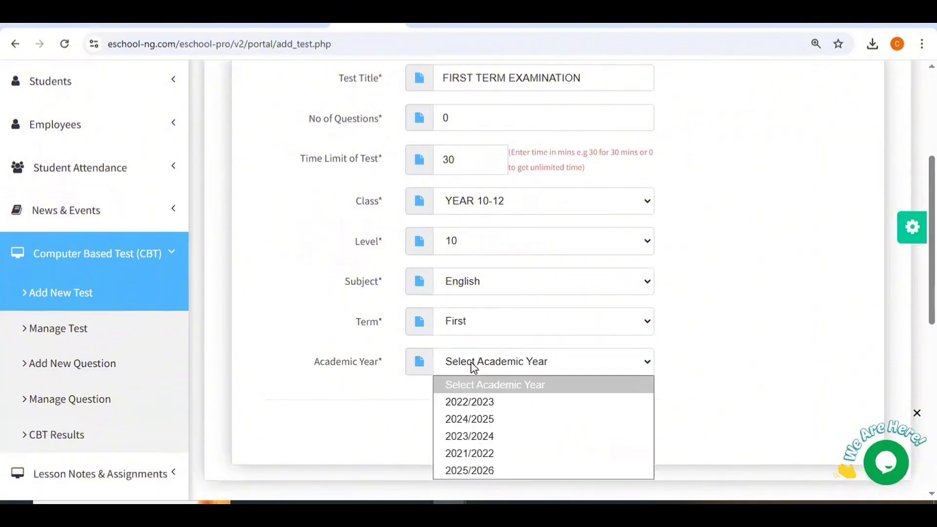
left_click(476, 469)
scroll(500, 172, "up", 1)
scroll(668, 265, "down", 3)
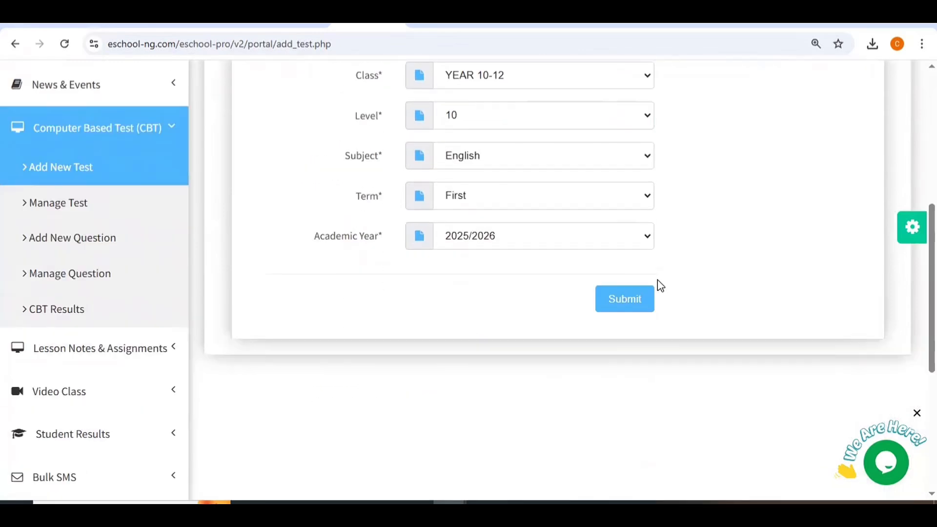
left_click(626, 300)
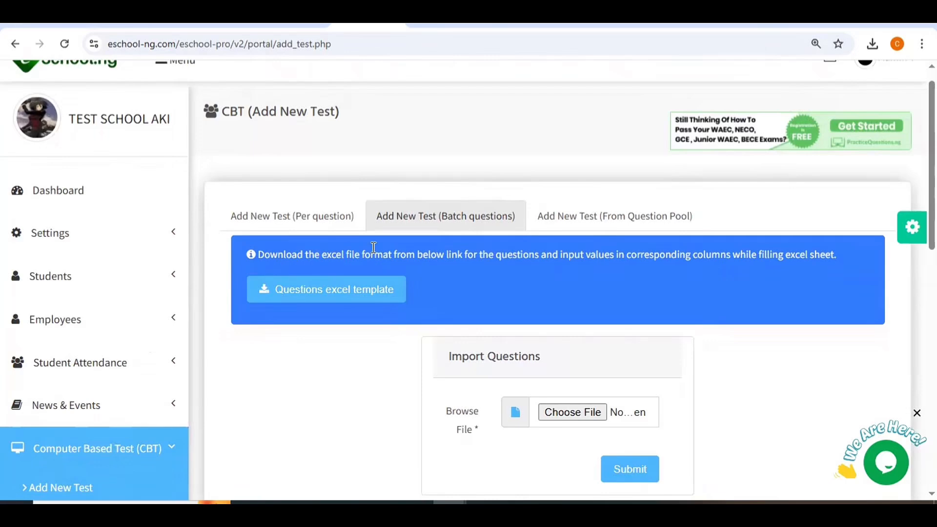
Download the questions Excel template and open the received CBT questions sheet in WPS Office
left_click(309, 300)
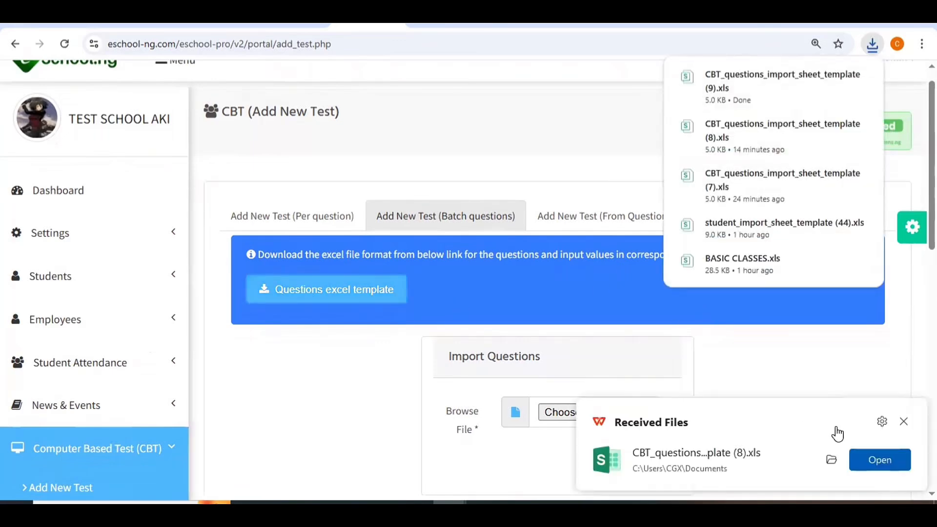
left_click(881, 464)
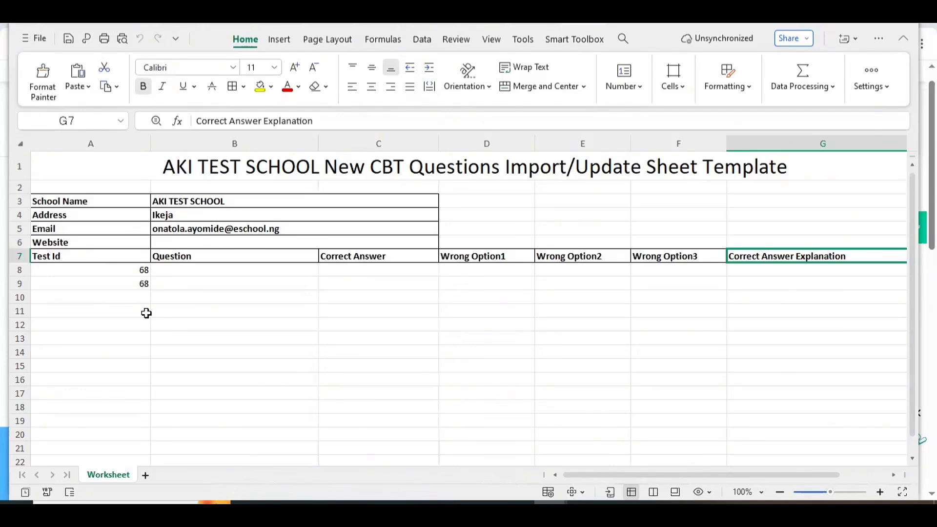
Enter the questions "What is a noun.........." in B8 and "how many figure of speech do we have ?" in B9
left_click(124, 269)
left_click(215, 283)
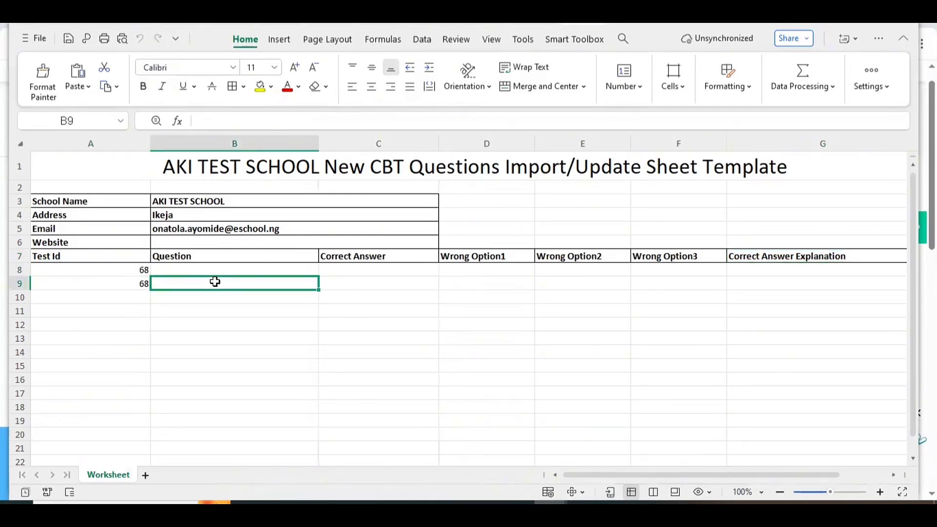
left_click(207, 270)
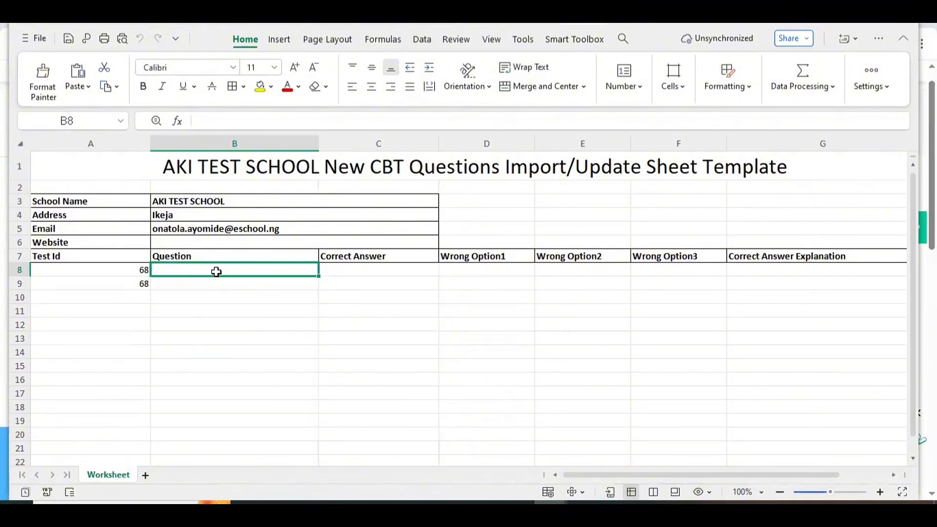
type("What")
right_click(217, 275)
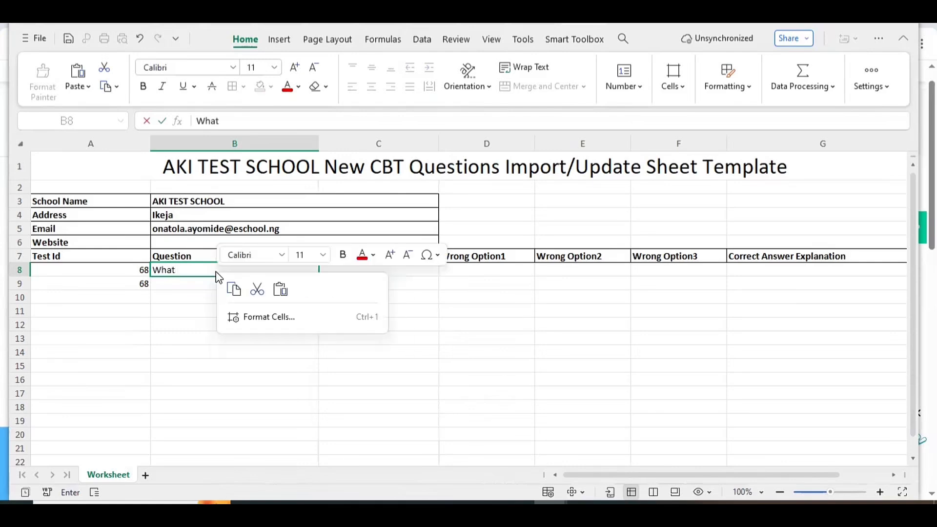
left_click(207, 271)
type("is a ")
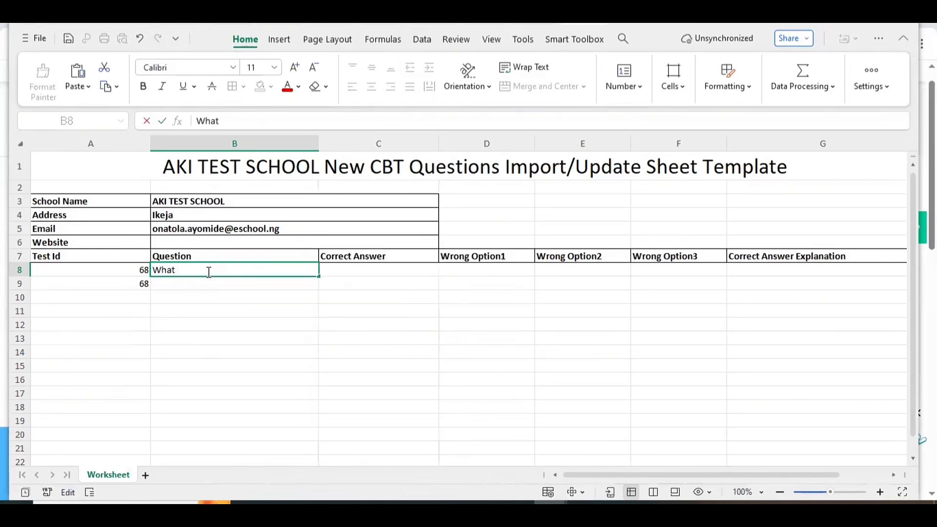
type("noun..........")
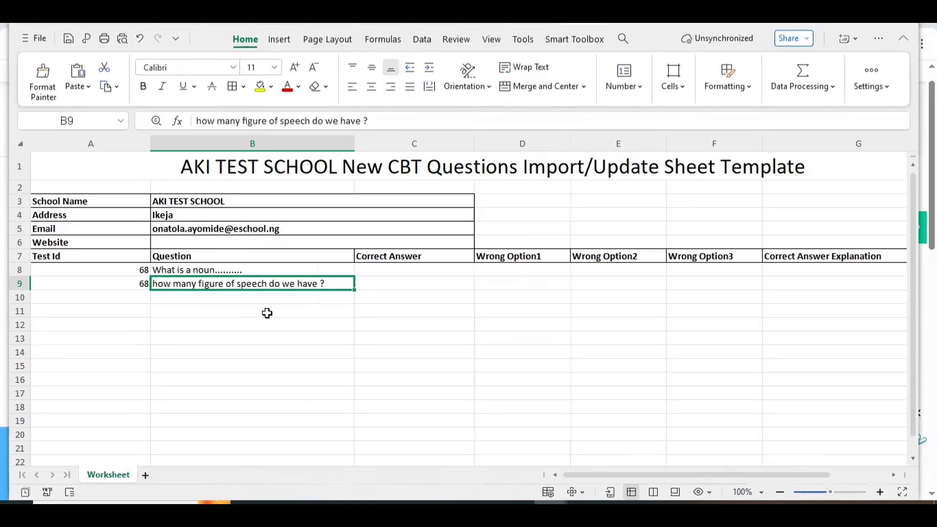
Examine the rows available for further questions down the Question column
left_click(267, 313)
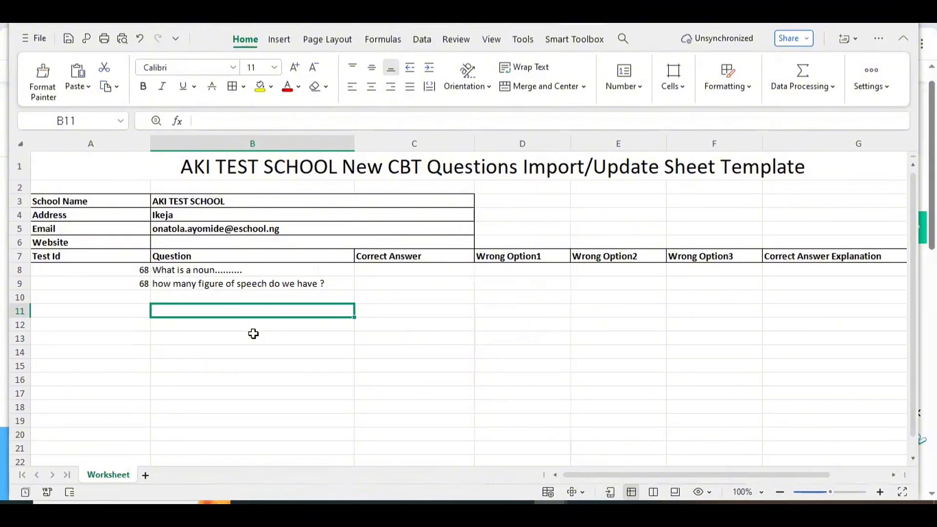
key("Down")
key("Down")
key("Down")
key("Down")
key("Down")
key("Down")
key("Down")
key("Down")
key("Down")
key("Down")
key("Down")
key("Down")
key("Down")
key("Down")
key("Down")
key("Down")
key("Down")
key("Down")
key("Down")
key("Down")
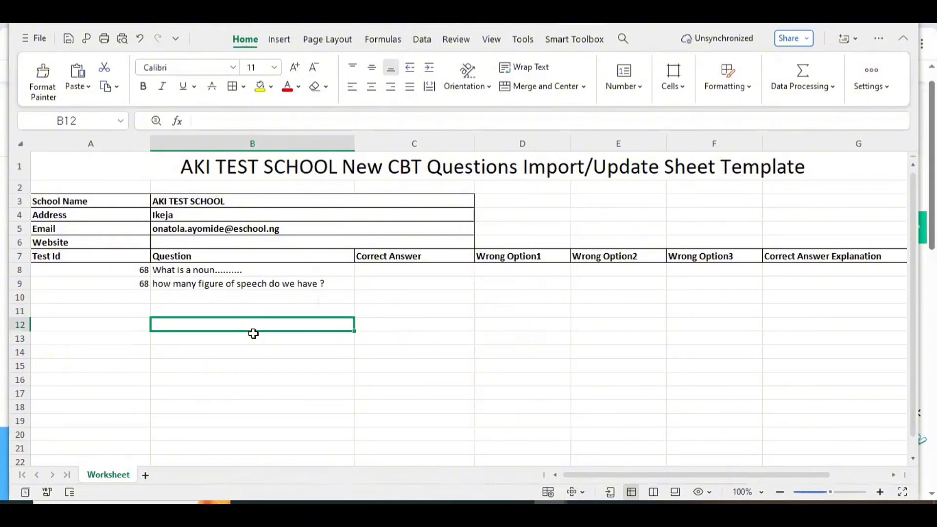
key("Up")
key("Up")
key("Up")
key("Up")
key("Up")
key("Up")
key("Up")
key("Up")
key("Up")
key("Up")
key("Up")
key("Up")
key("Up")
key("Up")
key("Up")
key("Up")
key("Up")
key("Up")
key("Up")
key("Up")
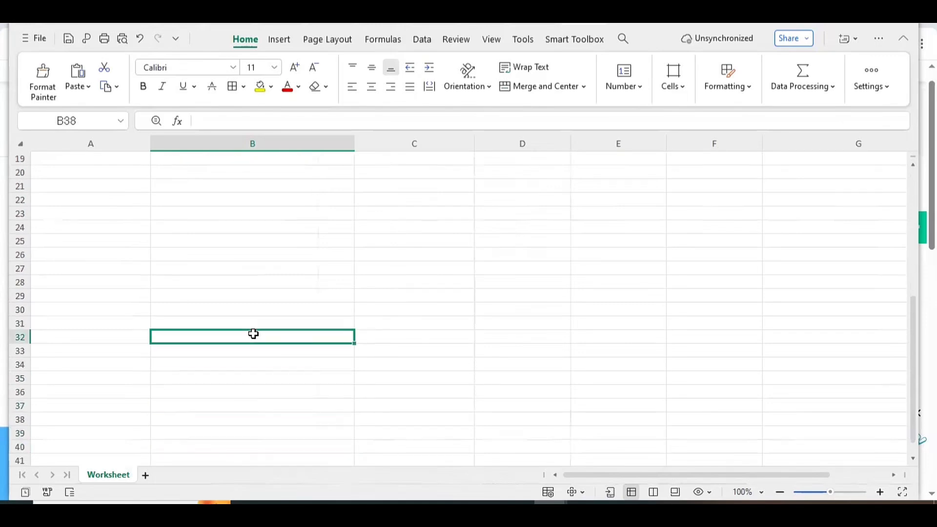
key("Up")
key("Up")
key("Up")
key("Up")
key("Up")
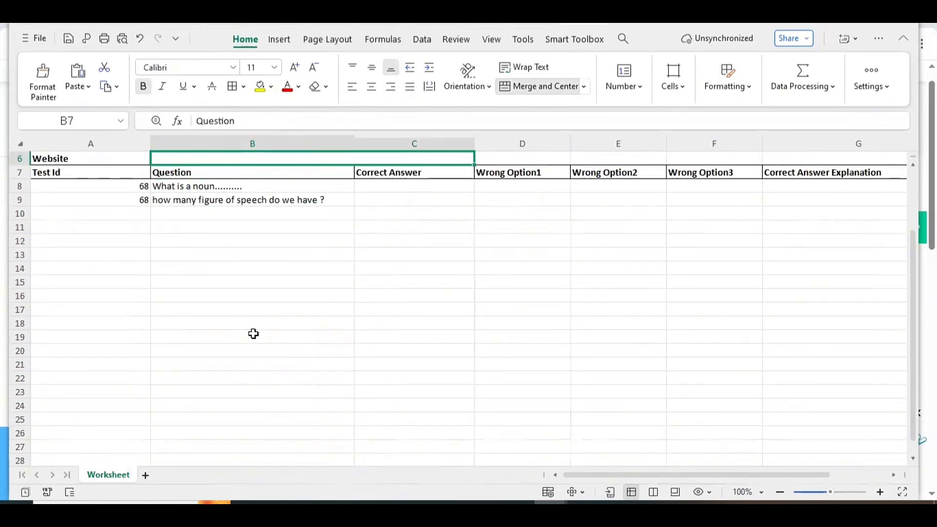
key("Up")
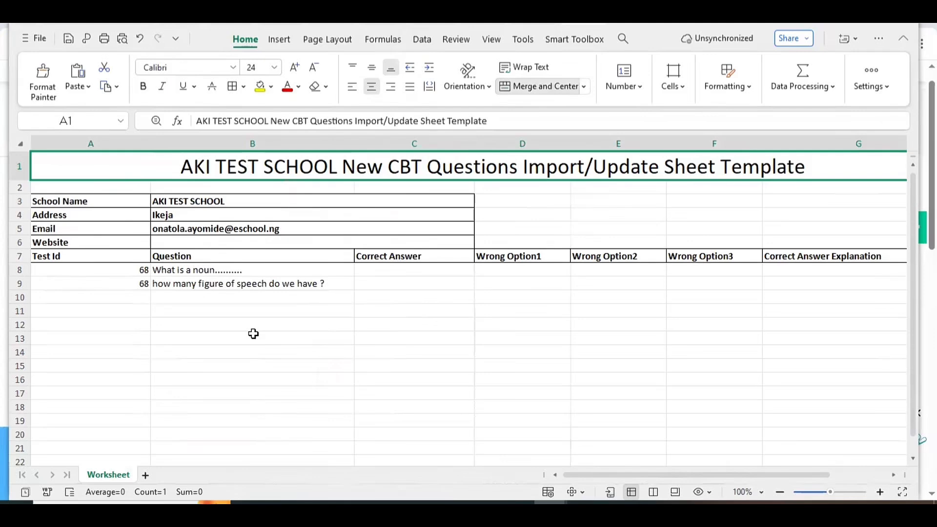
key("Down")
key("Down")
key("Down")
key("Down")
key("Down")
key("Down")
key("Down")
key("Down")
key("Down")
key("Down")
key("Down")
key("Down")
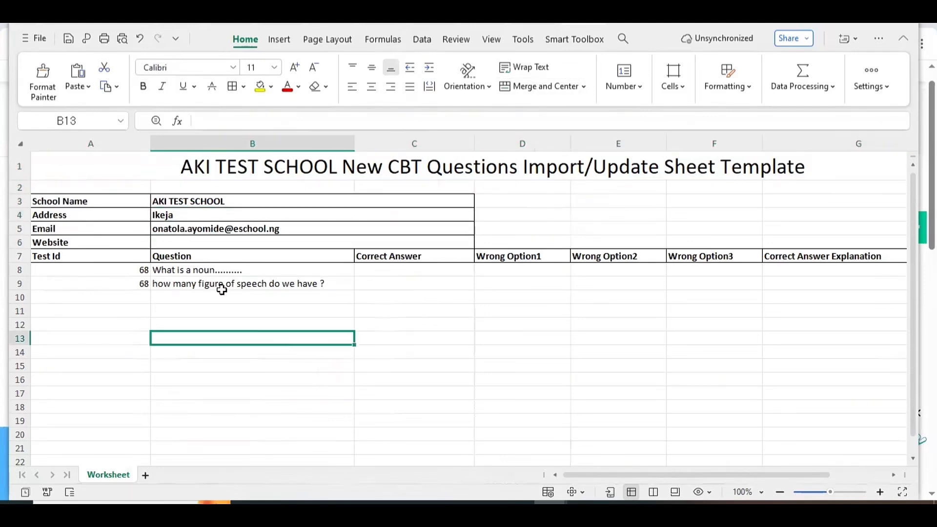
Examine the first question's answer cells from Correct Answer through the wrong options to Correct Answer Explanation
left_click(398, 272)
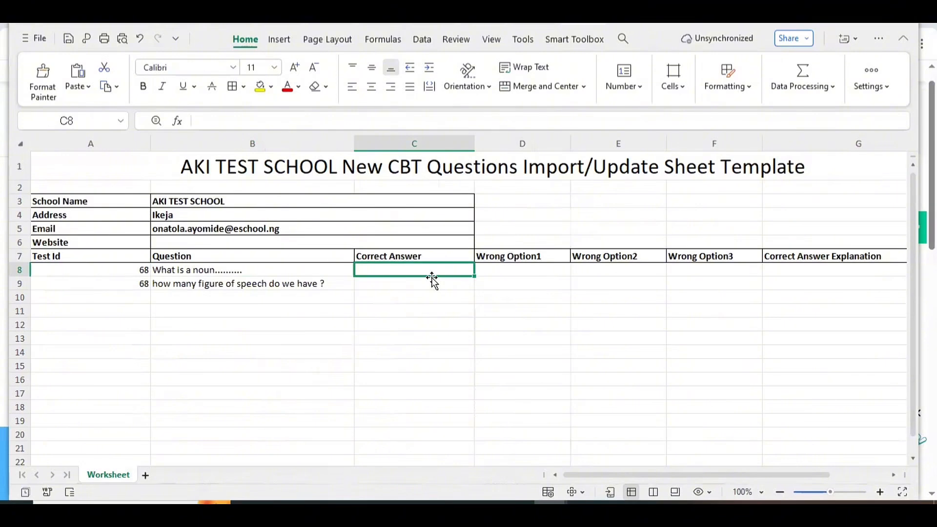
key("Right")
key("Right")
key("Right")
key("Right")
key("Right")
key("Left")
key("Left")
key("Left")
key("Left")
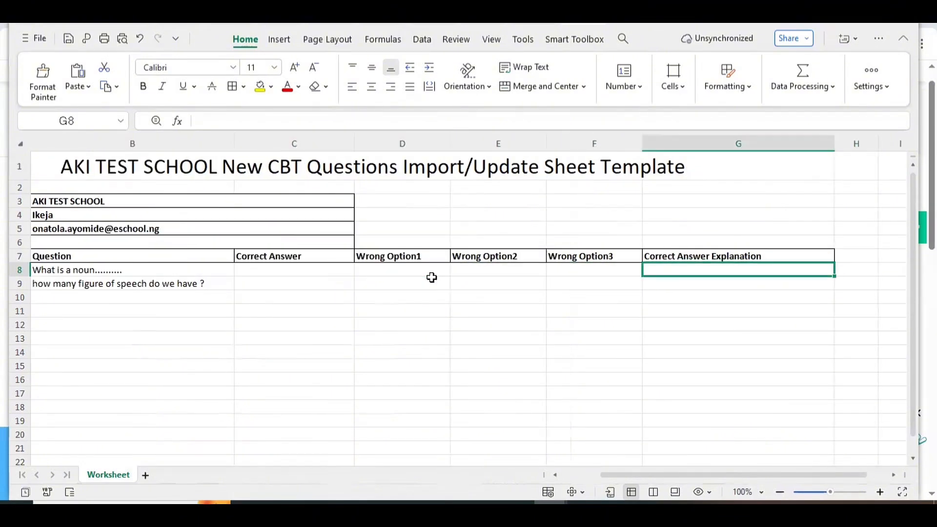
Enter the correct answers "a naming word" in C8 and 8 in C9, and reword B9 as "how many part of speech do we have ?"
key("Left")
key("Left")
key("Right")
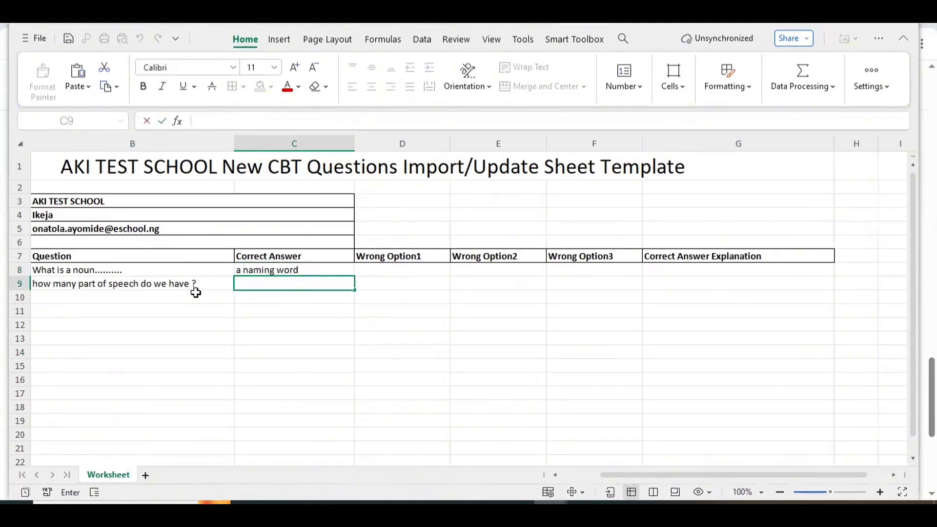
type("8")
left_click(340, 298)
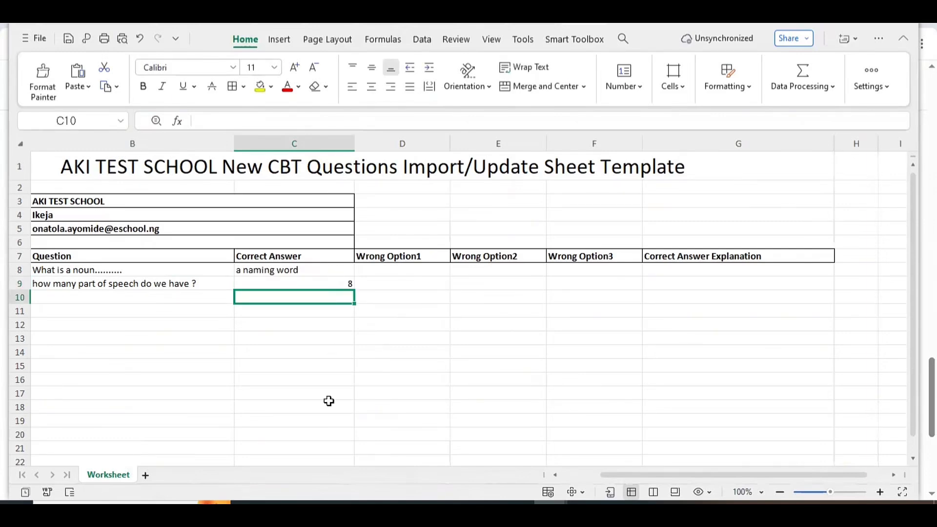
Fill the three wrong options with "a verb", "a preposition" and "a word used insted of a noun" in row 8, and 7, 6 and 5 in row 9
left_click(396, 267)
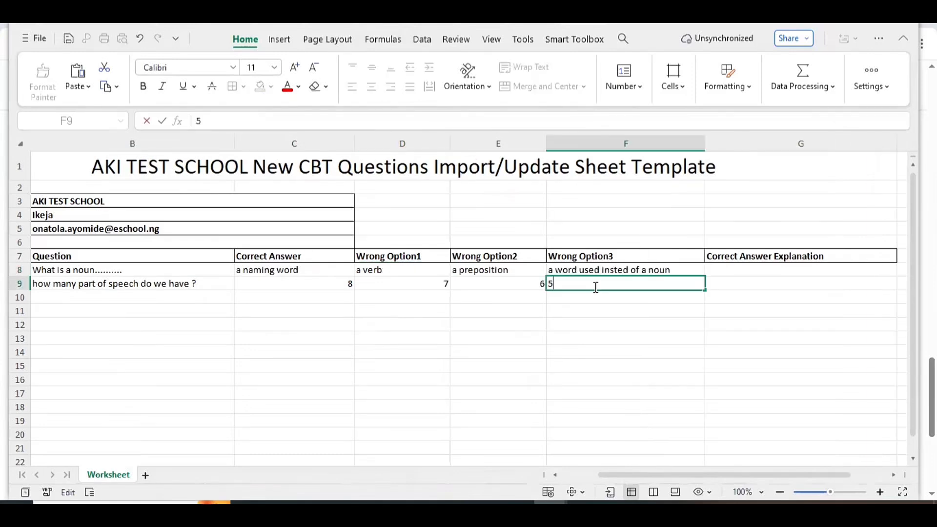
type("5")
left_click(608, 311)
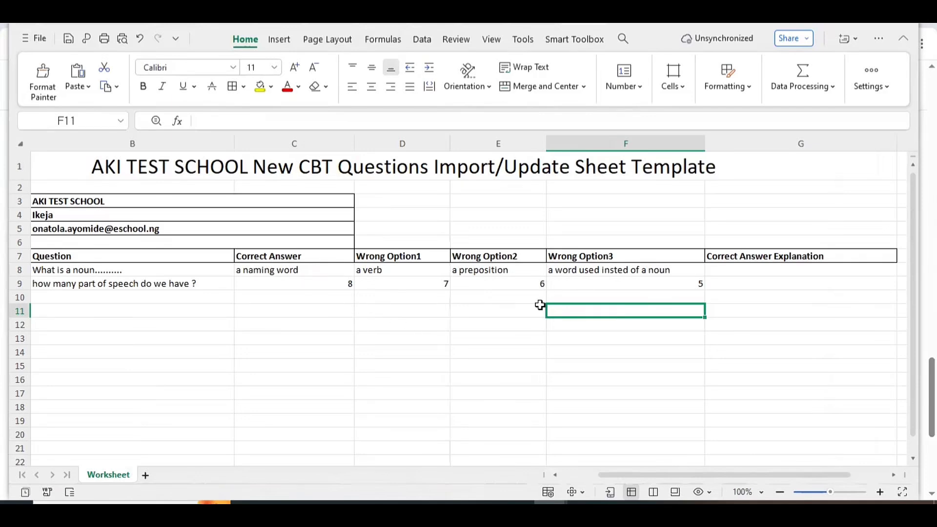
left_click(736, 271)
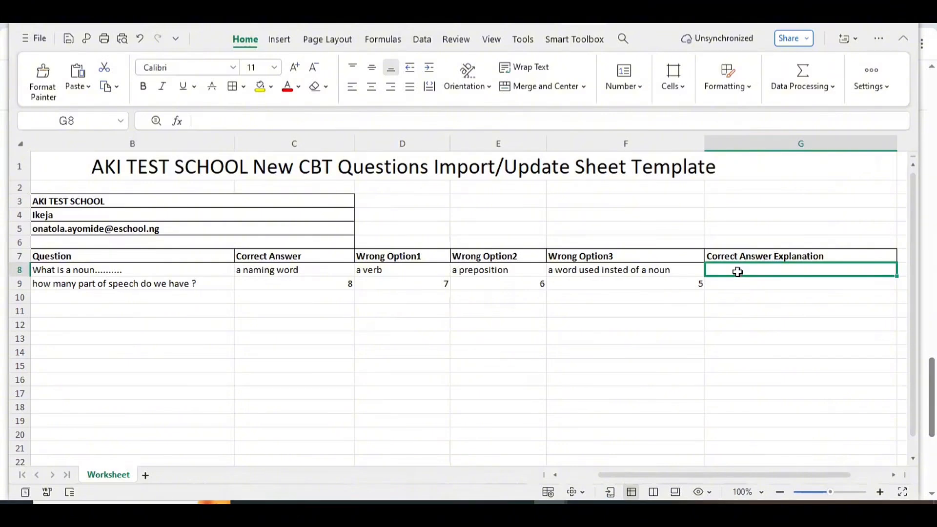
key("Down")
key("Down")
key("Down")
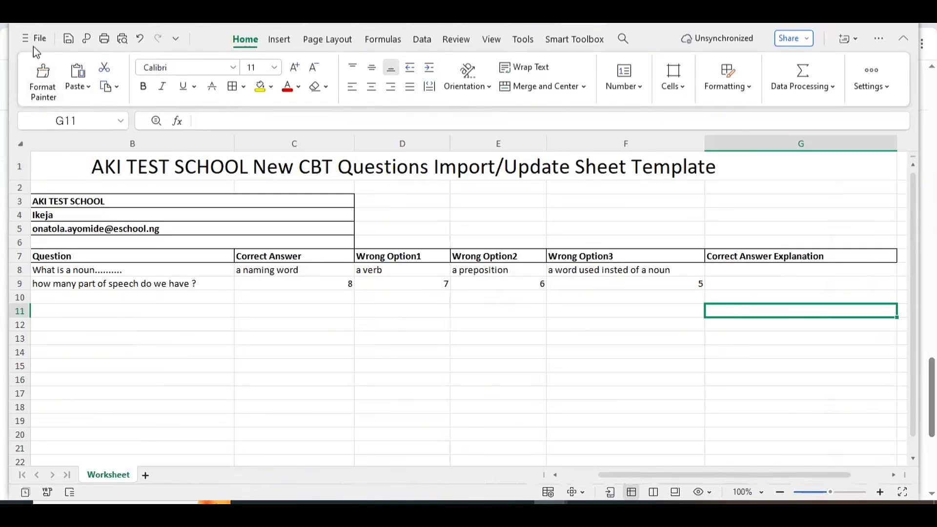
Save a copy of the question sheet in Documents as CBT_questions_import_sheet_template (9).xls
left_click(39, 33)
mouse_move(75, 161)
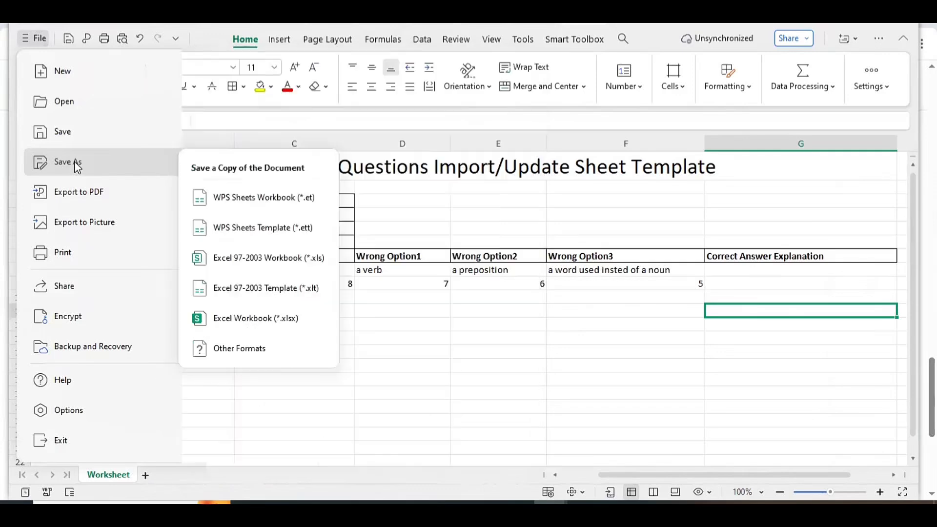
left_click(125, 157)
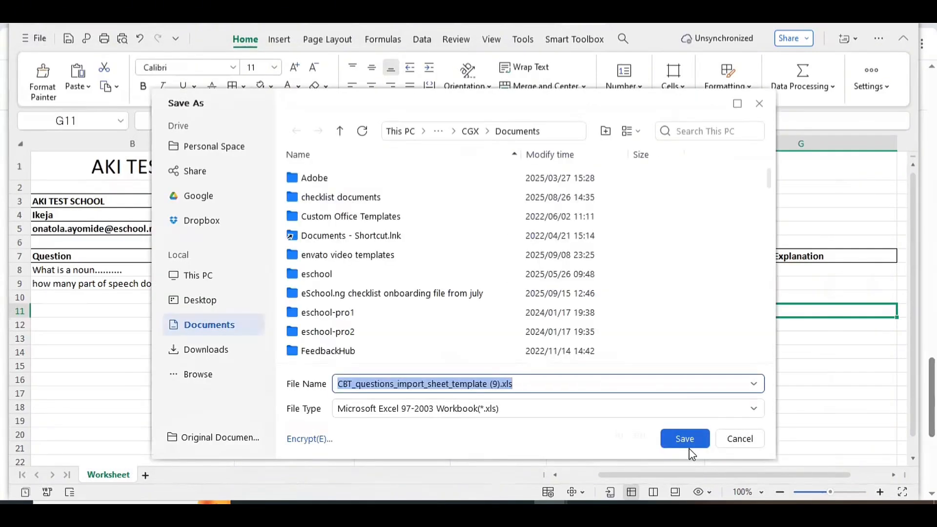
left_click(689, 446)
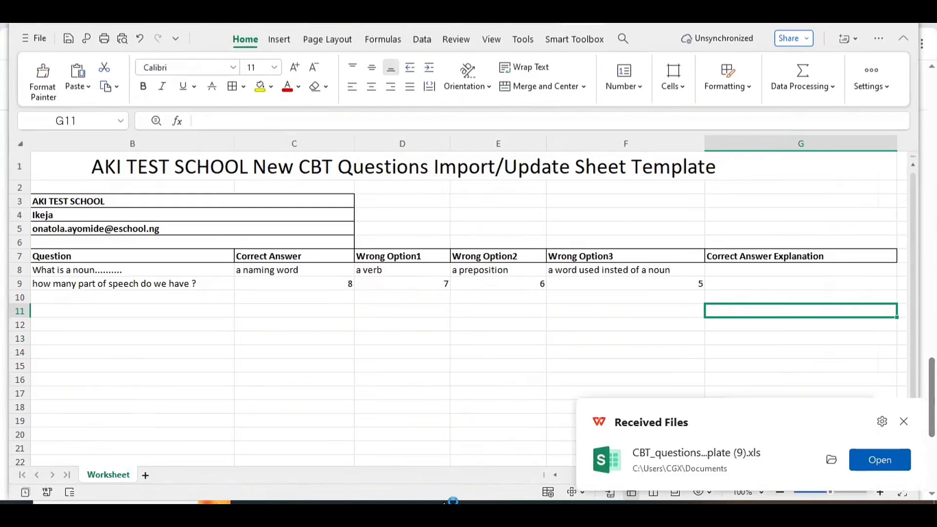
Switch to the eSchool portal in Chrome and open the batch question import form for adding new CBT questions
mouse_move(451, 501)
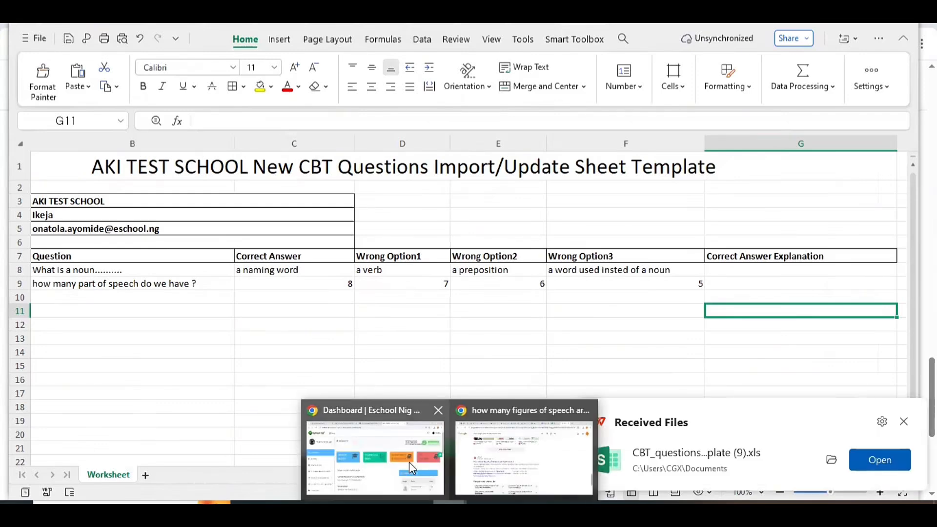
left_click(409, 462)
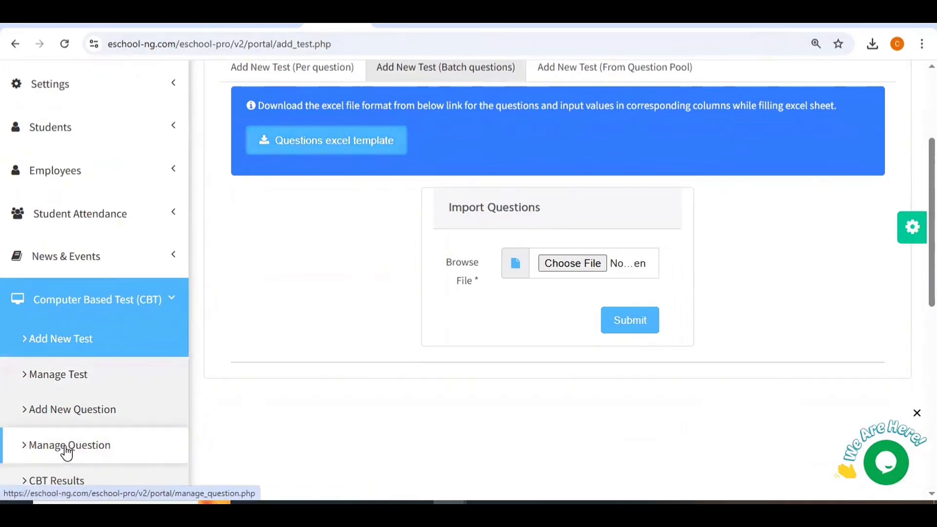
scroll(69, 447, "down", 1)
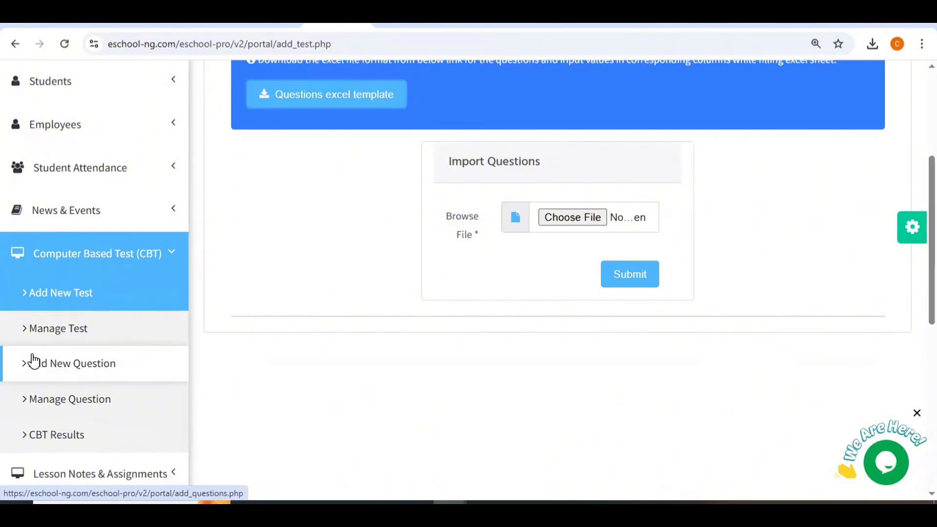
left_click(64, 371)
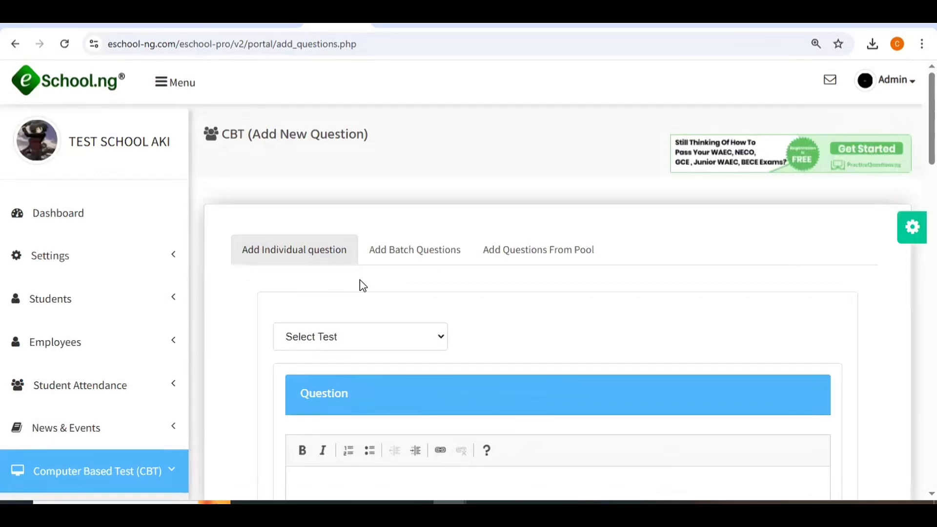
scroll(359, 281, "down", 1)
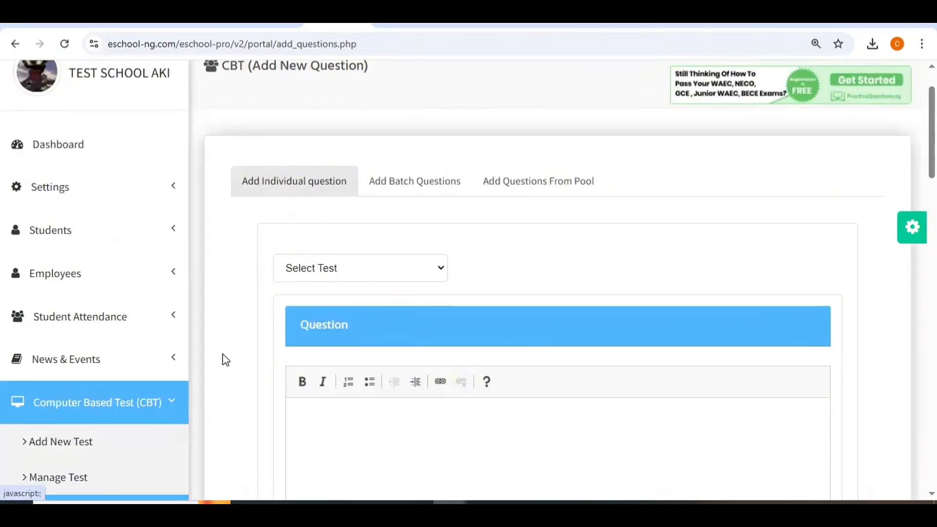
scroll(304, 264, "down", 3)
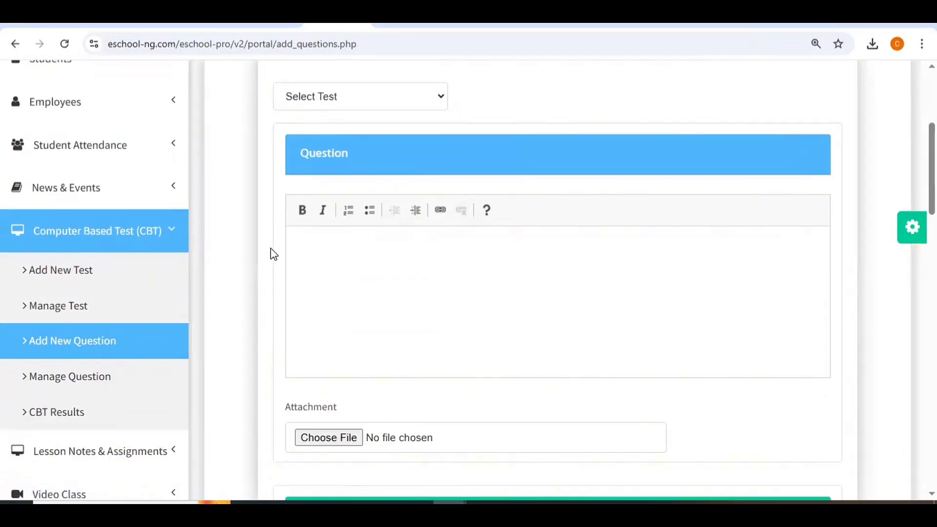
scroll(270, 251, "up", 1)
scroll(300, 151, "up", 1)
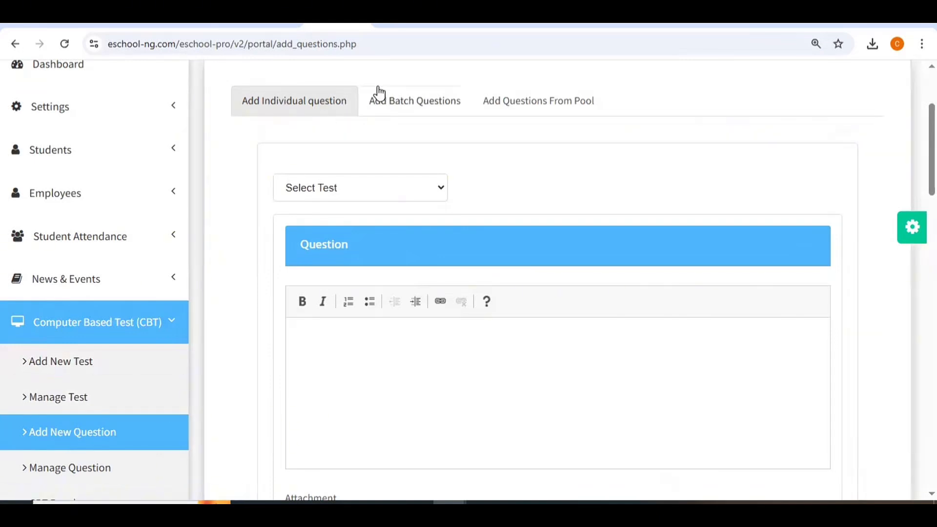
left_click(406, 105)
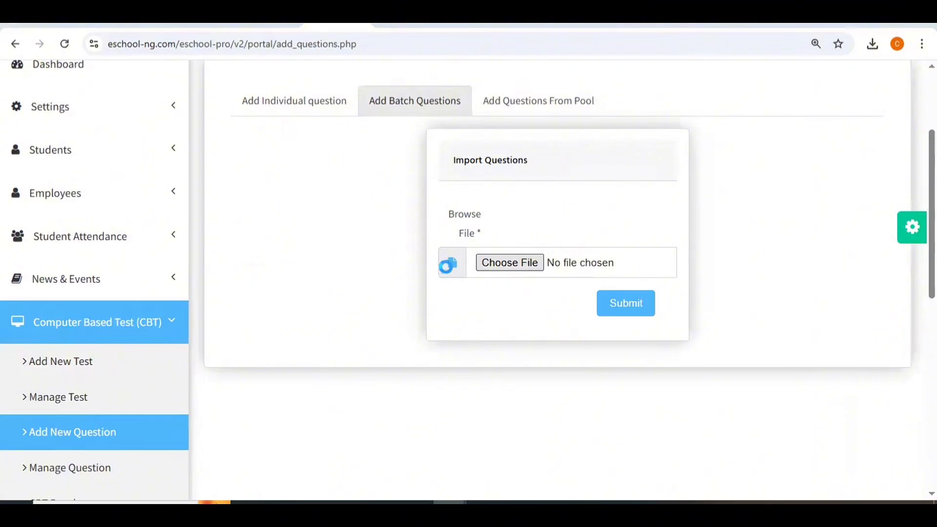
Import the questions from CBT_questions_import_sheet_template (9) in Documents and submit the file
left_click(444, 267)
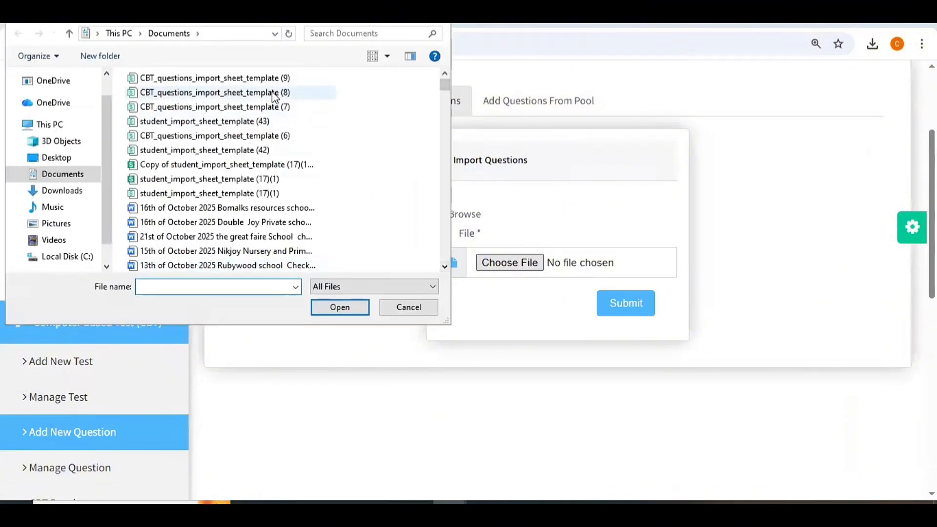
left_click(250, 78)
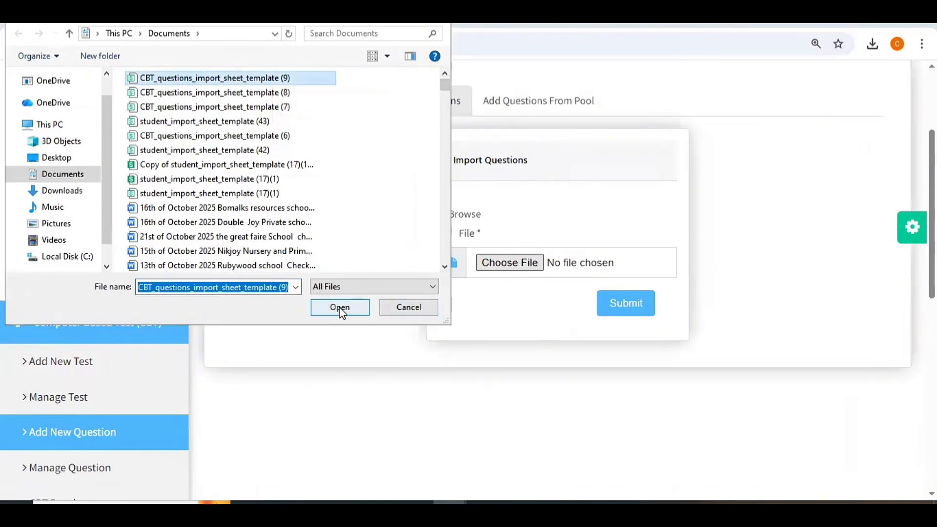
left_click(340, 307)
left_click(633, 309)
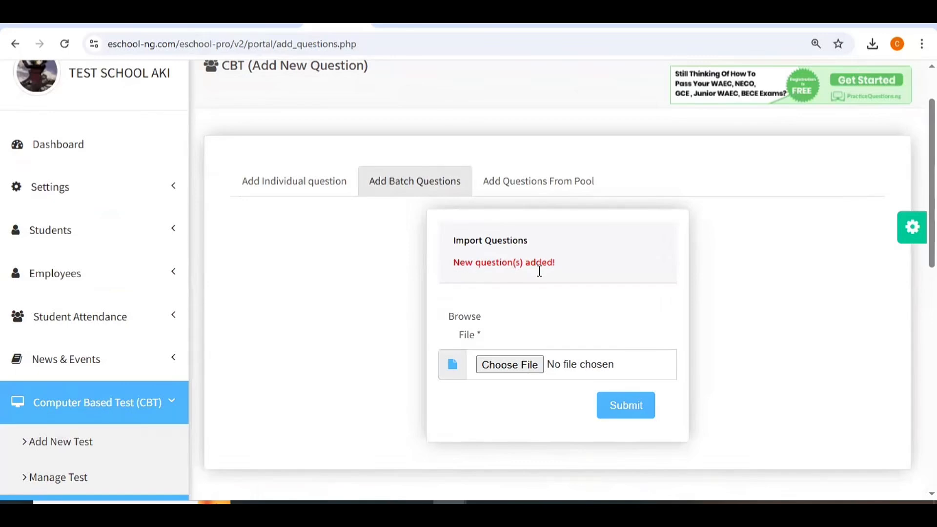
Open the CBT question management list and check the imported Year 10 English questions
scroll(539, 272, "down", 1)
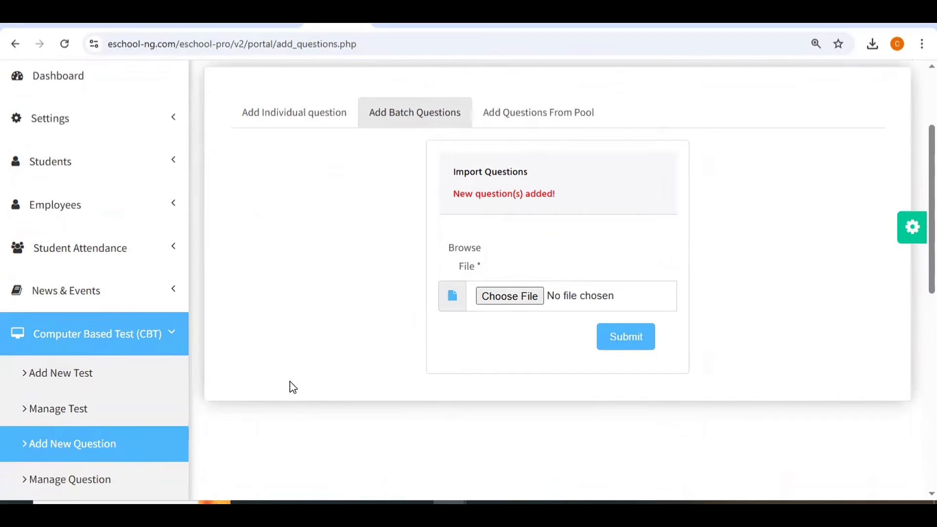
scroll(138, 418, "down", 2)
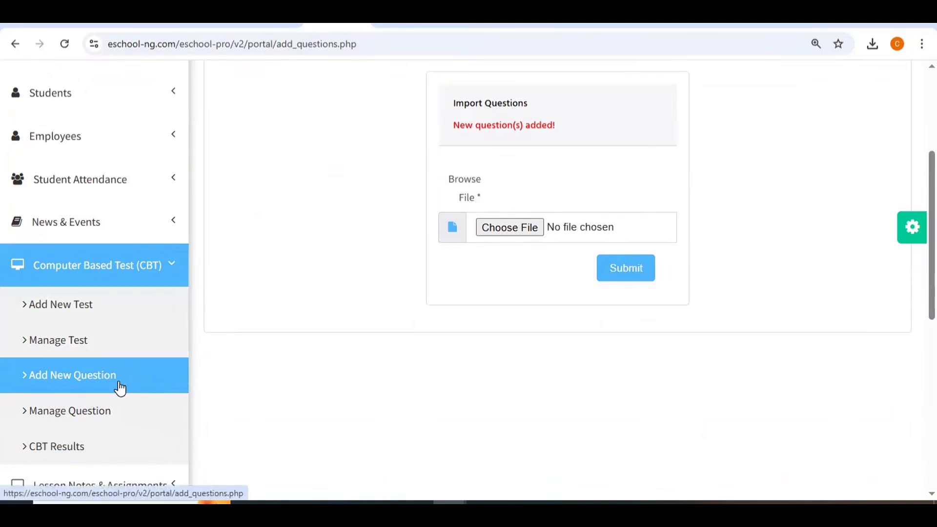
left_click(64, 406)
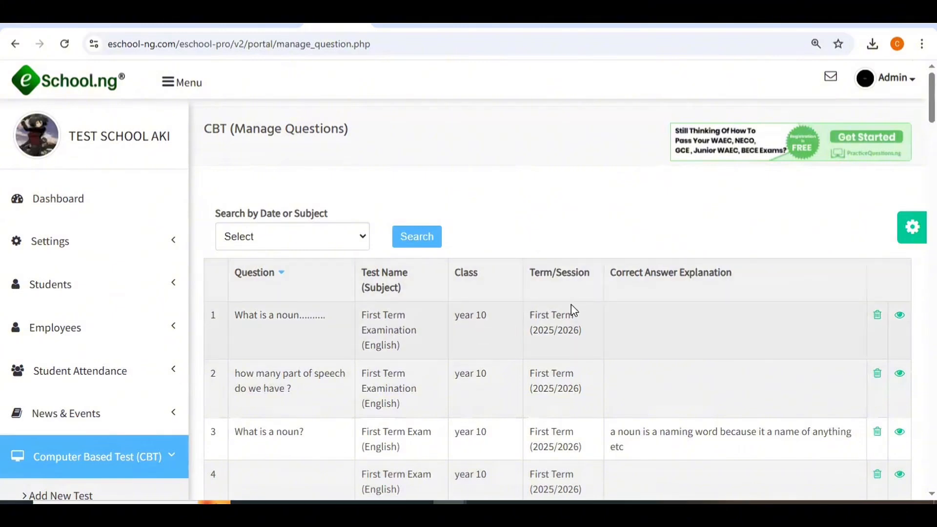
scroll(569, 314, "down", 1)
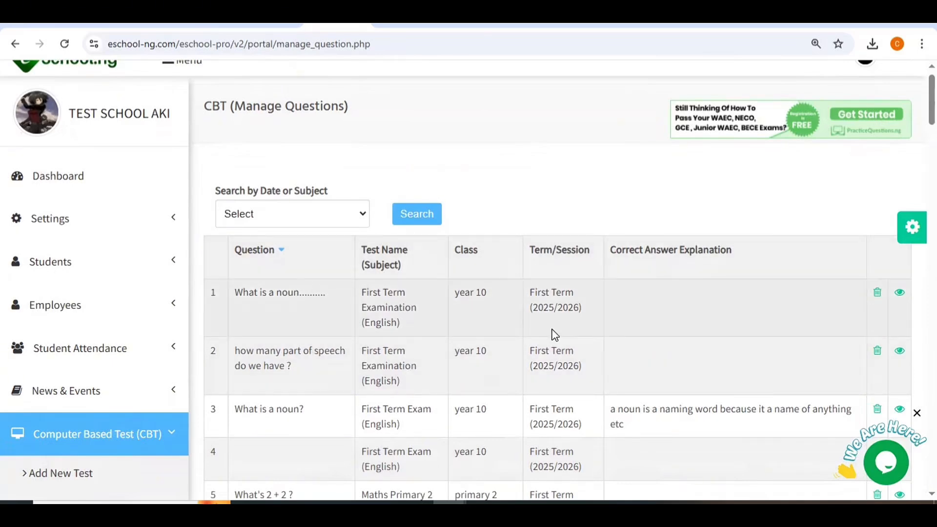
scroll(81, 393, "down", 3)
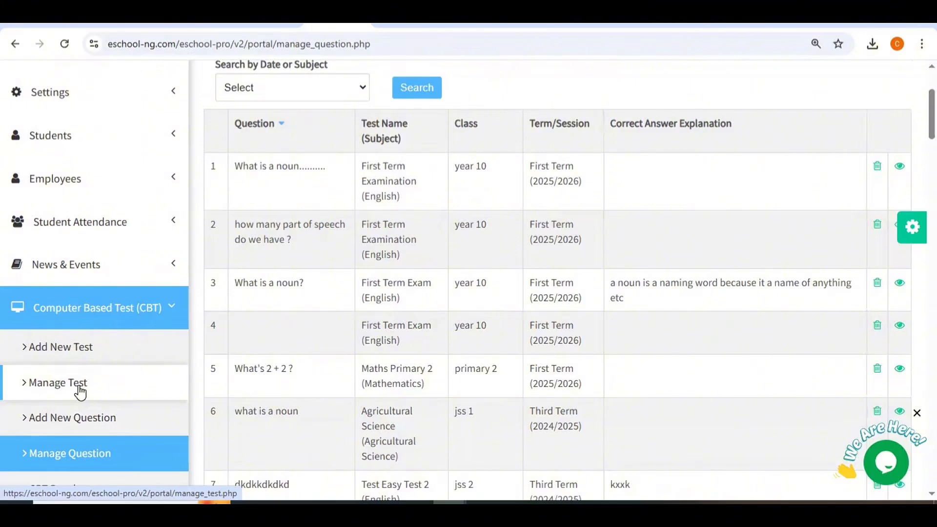
Open the CBT test management list and check the First Term Examination's question count and status
left_click(81, 393)
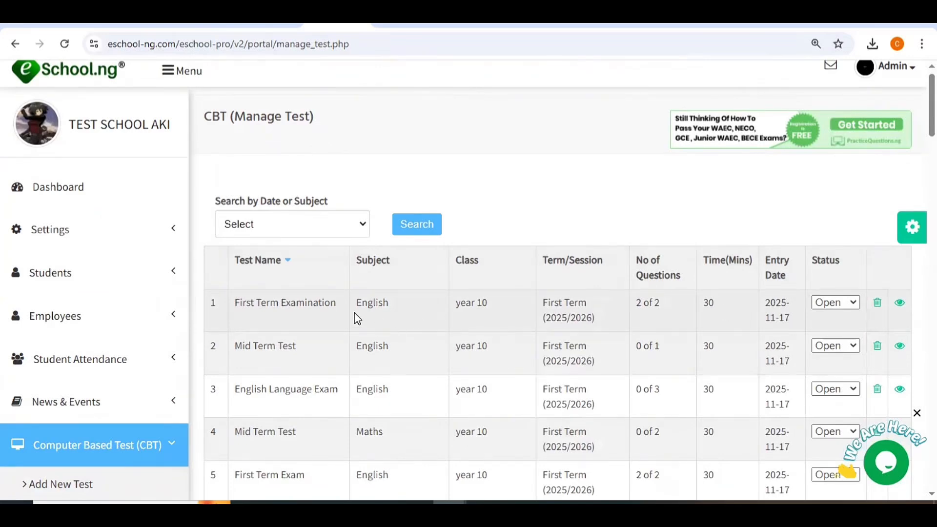
scroll(364, 319, "down", 1)
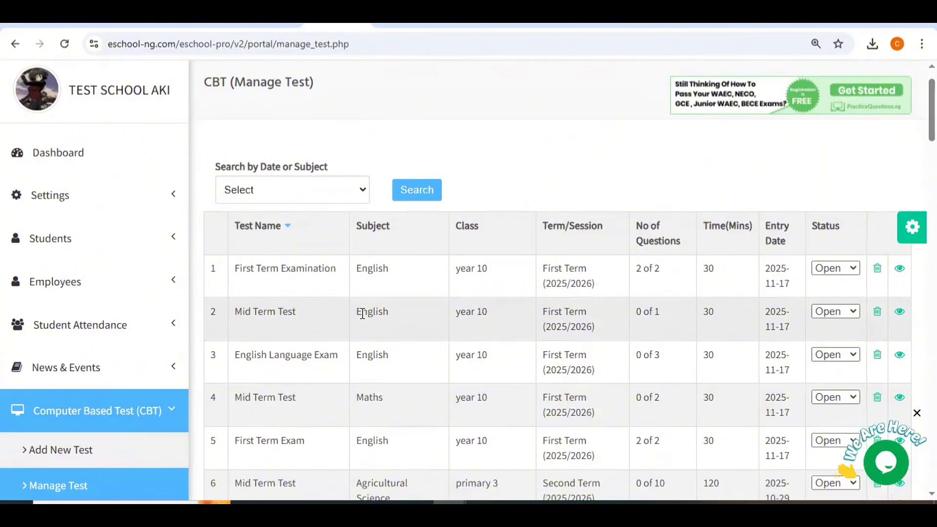
scroll(362, 314, "up", 1)
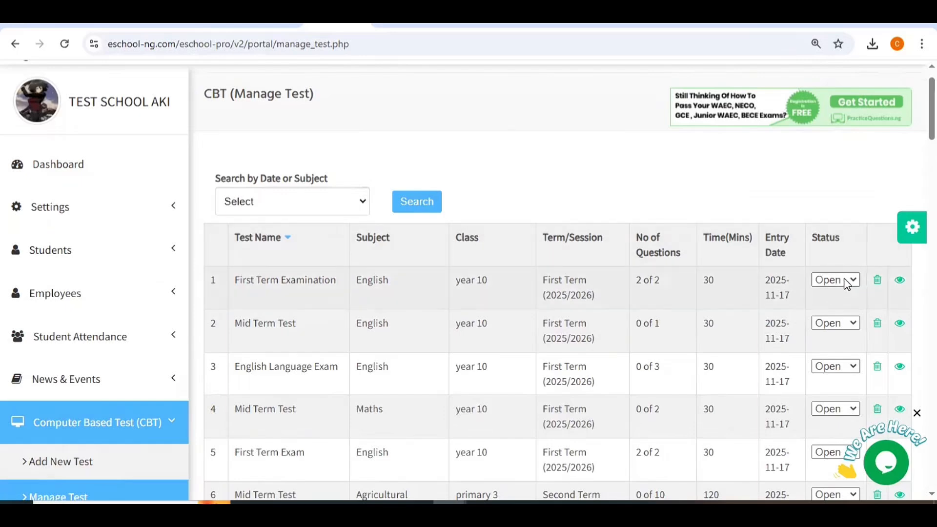
scroll(464, 253, "down", 1)
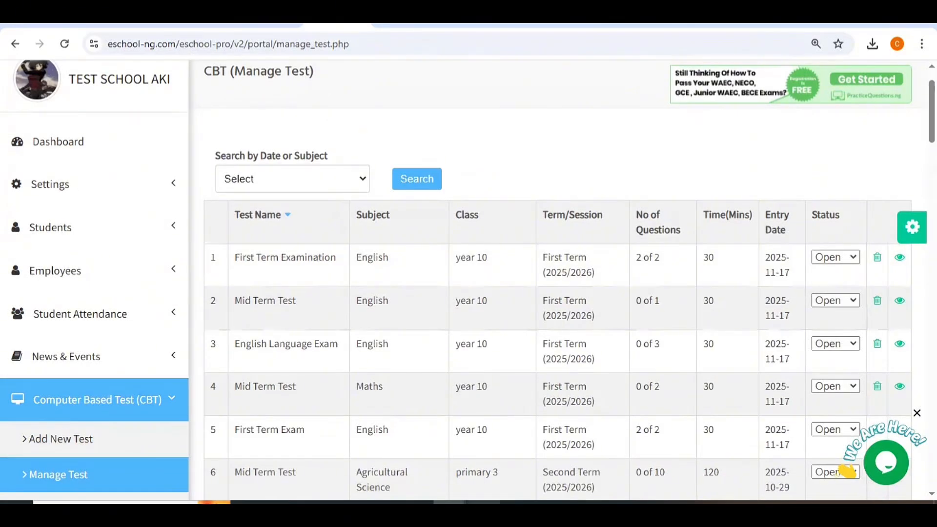
Switch to the student's portal dashboard and open the list of computer-based tests available to start
mouse_move(484, 503)
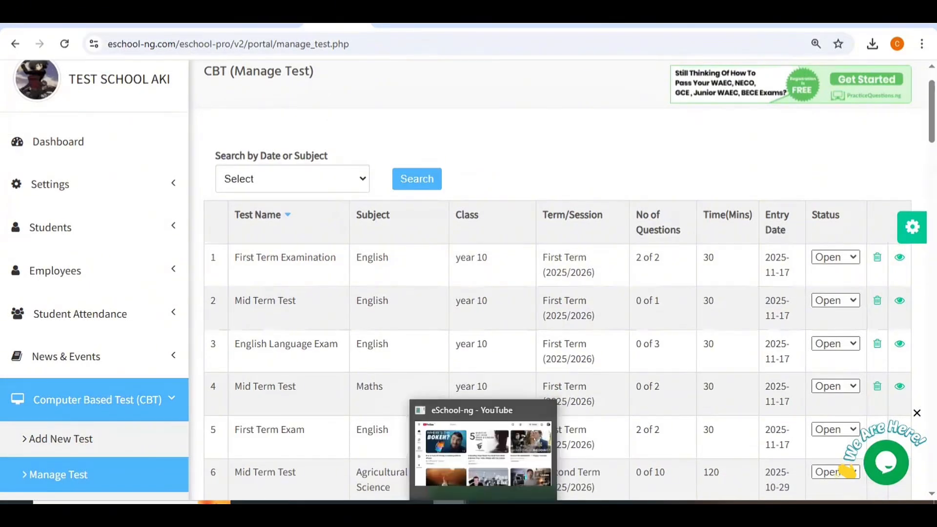
mouse_move(449, 503)
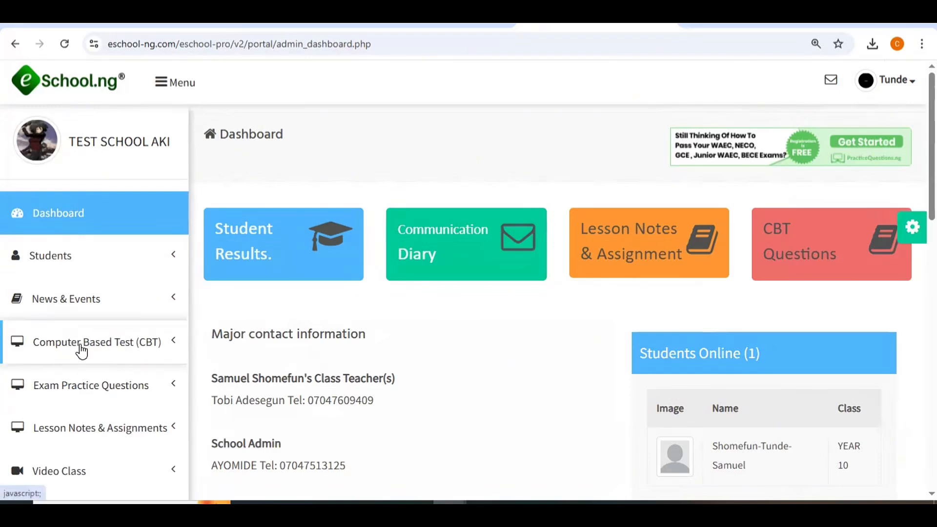
left_click(134, 344)
scroll(133, 344, "down", 2)
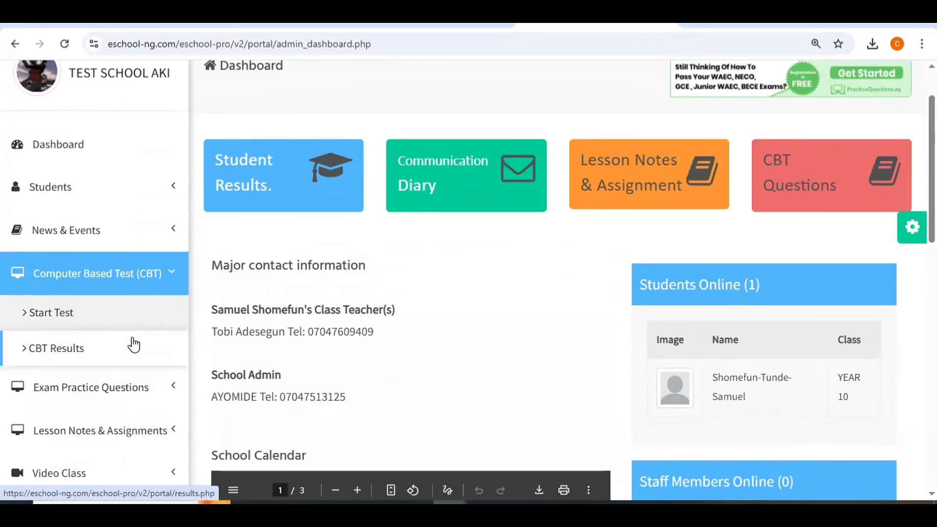
left_click(113, 320)
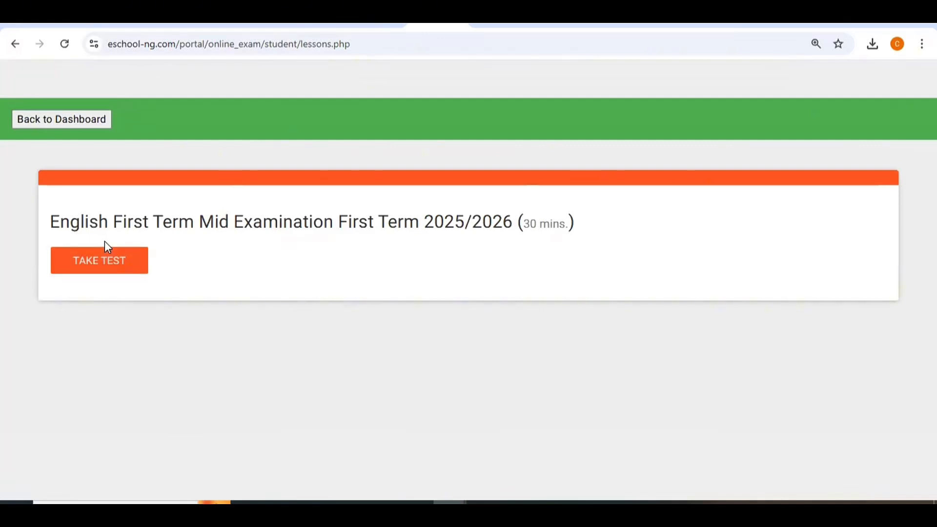
Start the English First Term Mid Examination and answer question 1 with "a naming word" and question 2 with 6
left_click(101, 262)
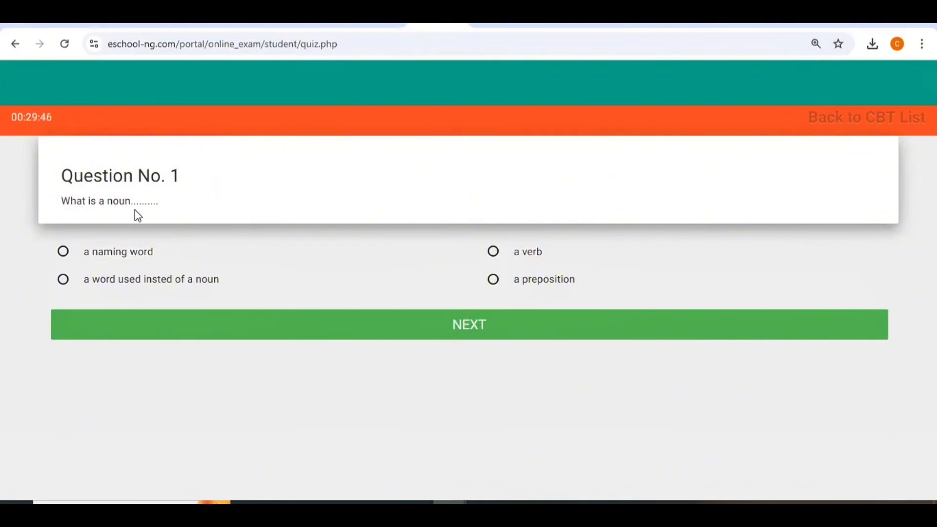
left_click(64, 254)
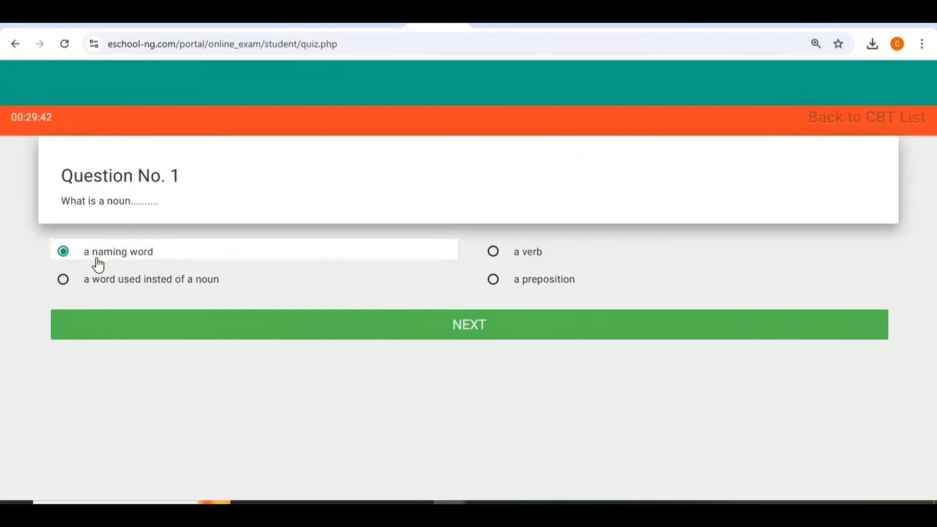
left_click(459, 336)
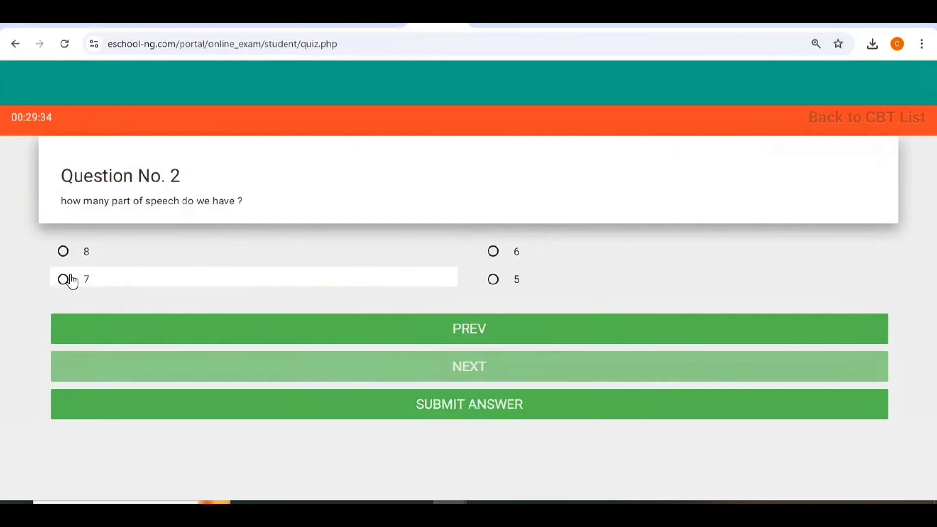
left_click(494, 251)
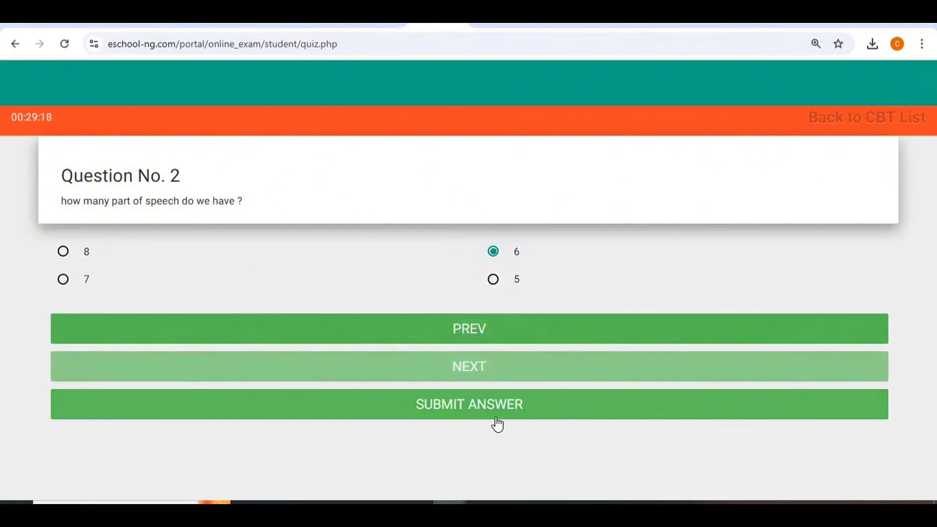
Submit the exam with confirmation and open the corrections for the First Term Mid Examination
left_click(463, 404)
left_click(499, 411)
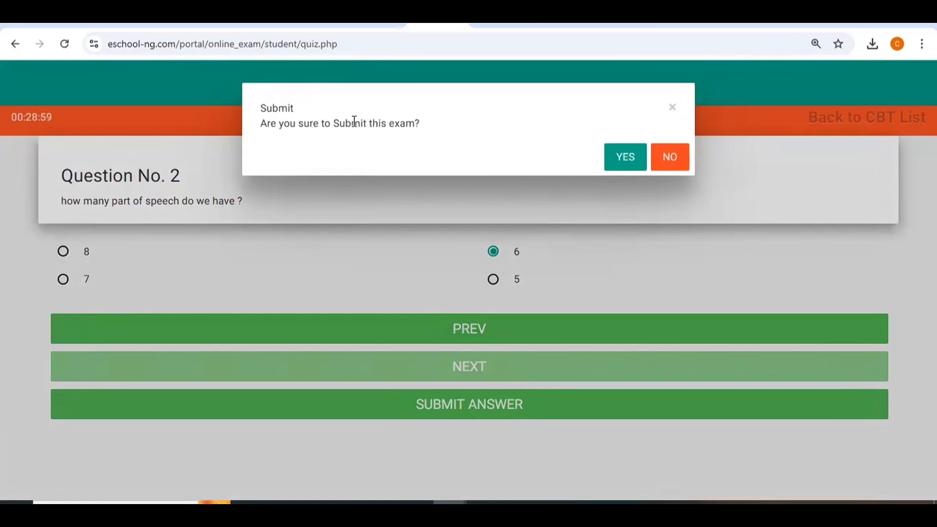
left_click(627, 153)
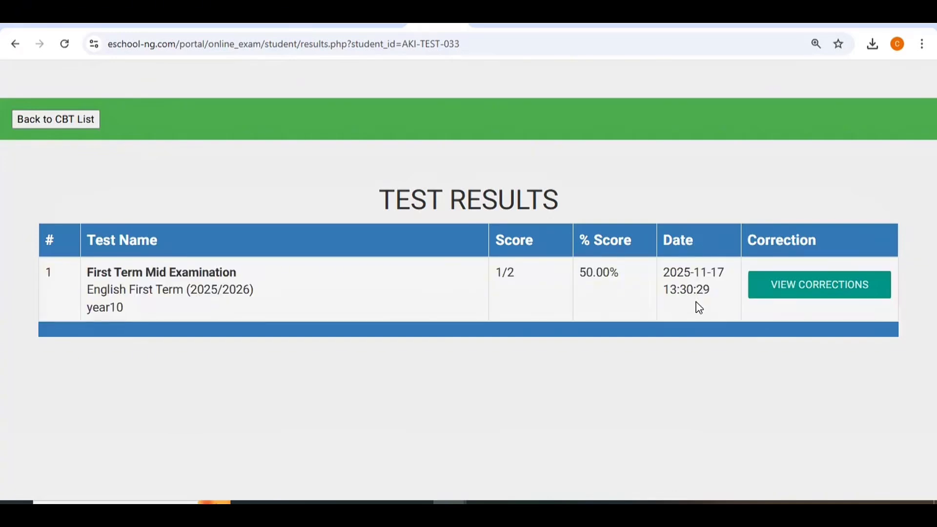
left_click(821, 289)
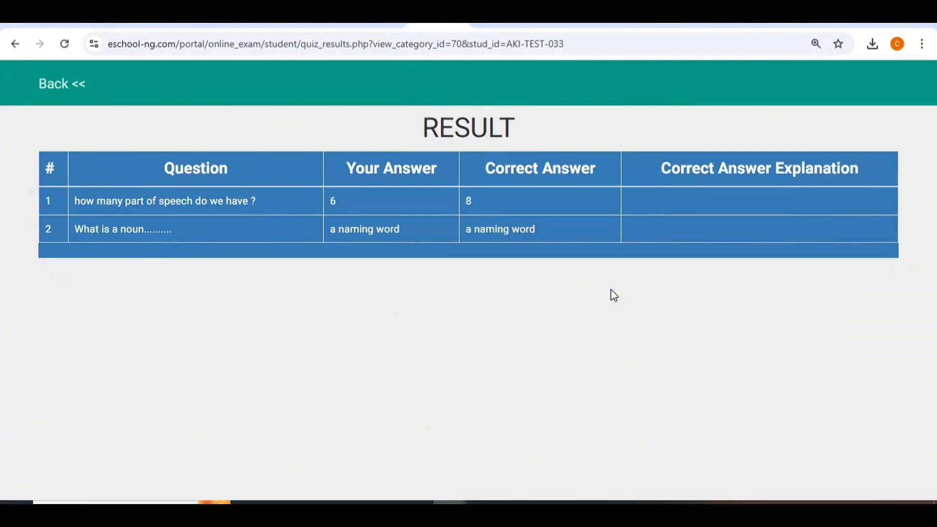
scroll(139, 337, "down", 3)
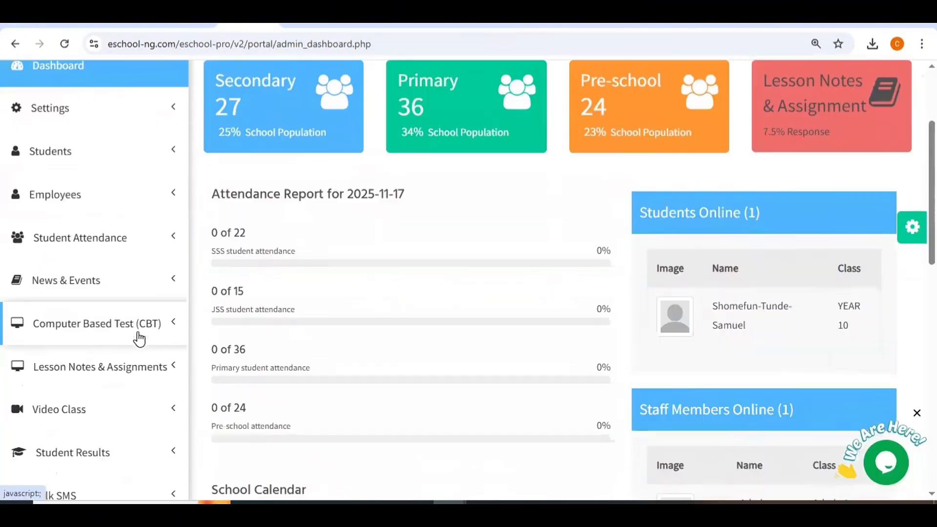
scroll(139, 337, "up", 3)
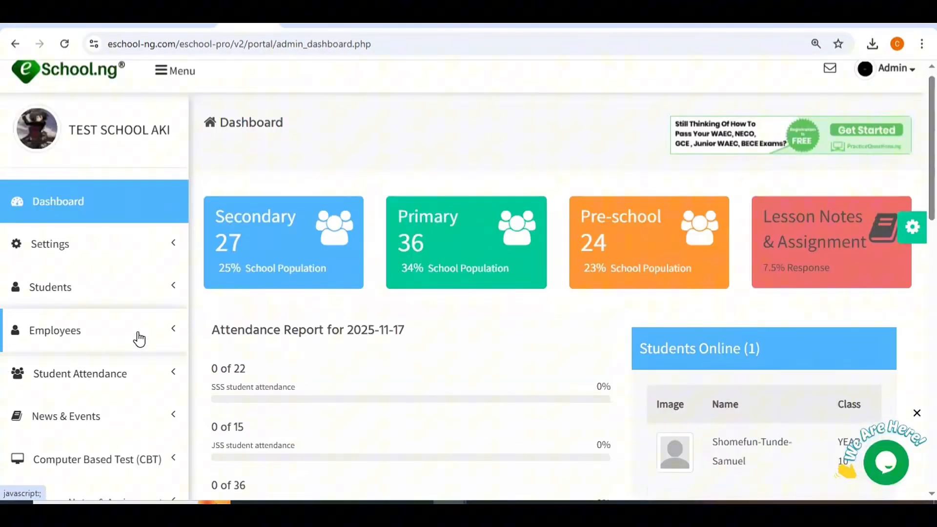